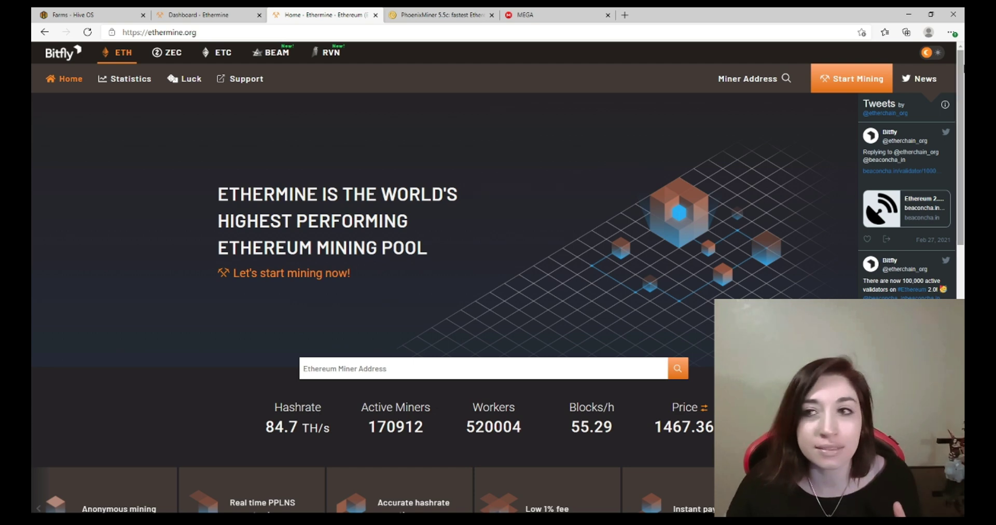
Open Ethermine's mining start guide and go to its list of mining software
{"action": "left_click", "coordinate": [936, 54]}
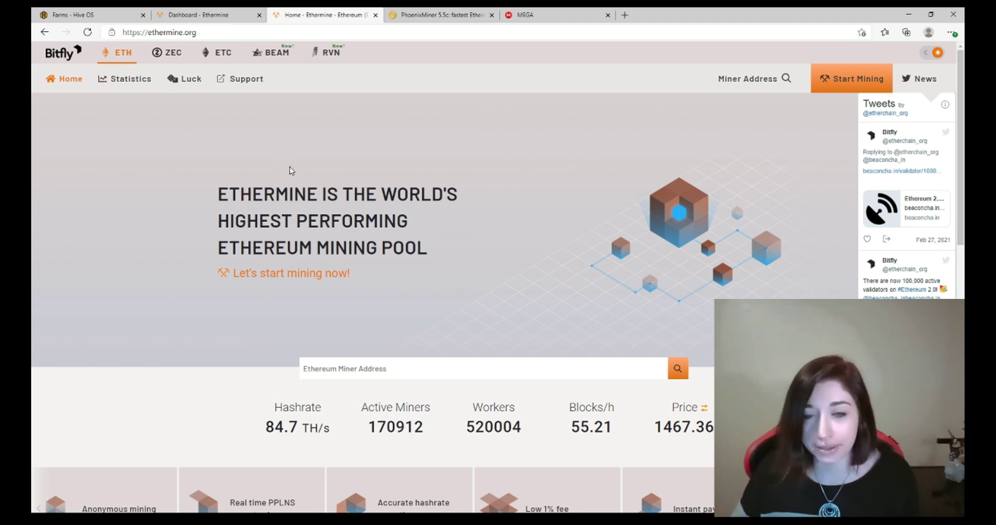
{"action": "left_click", "coordinate": [932, 53]}
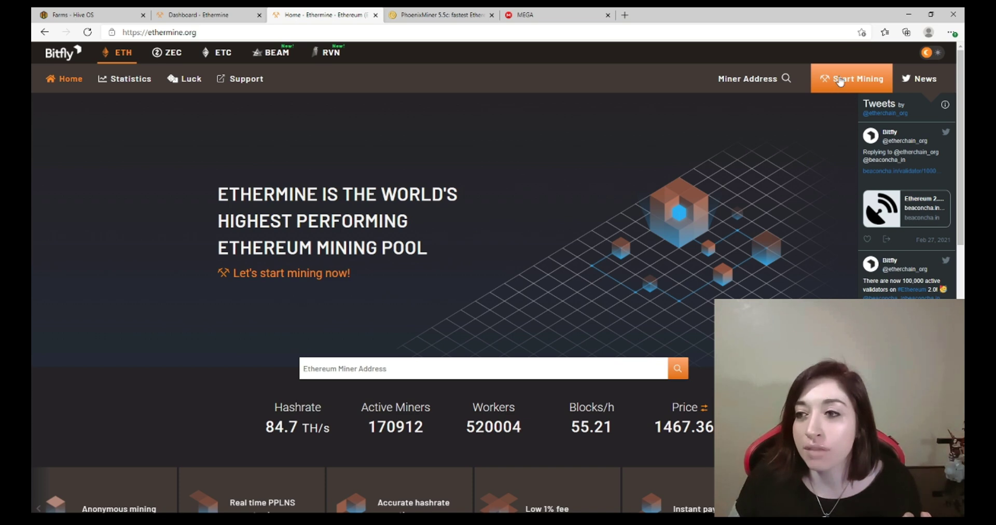
{"action": "left_click", "coordinate": [853, 87]}
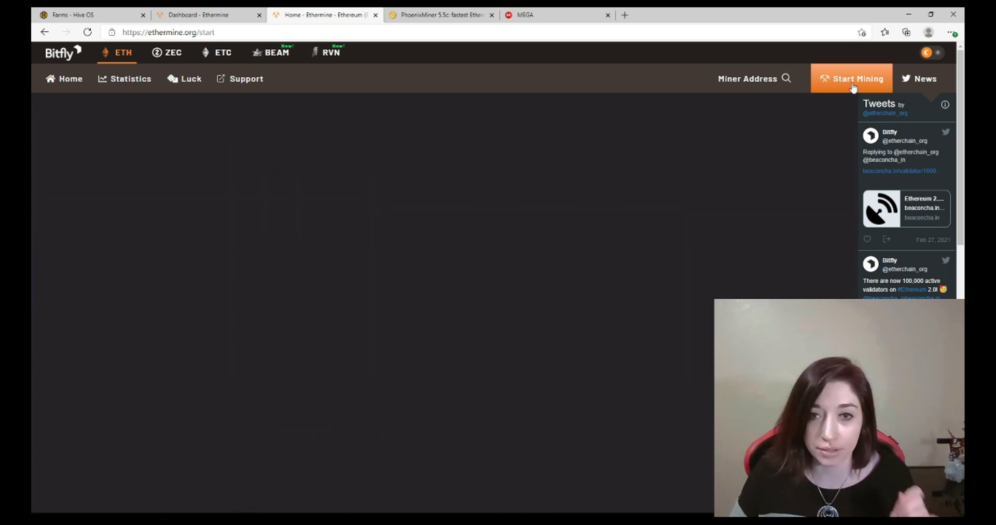
{"action": "scroll", "coordinate": [800, 226], "scroll_direction": "down", "scroll_amount": 1}
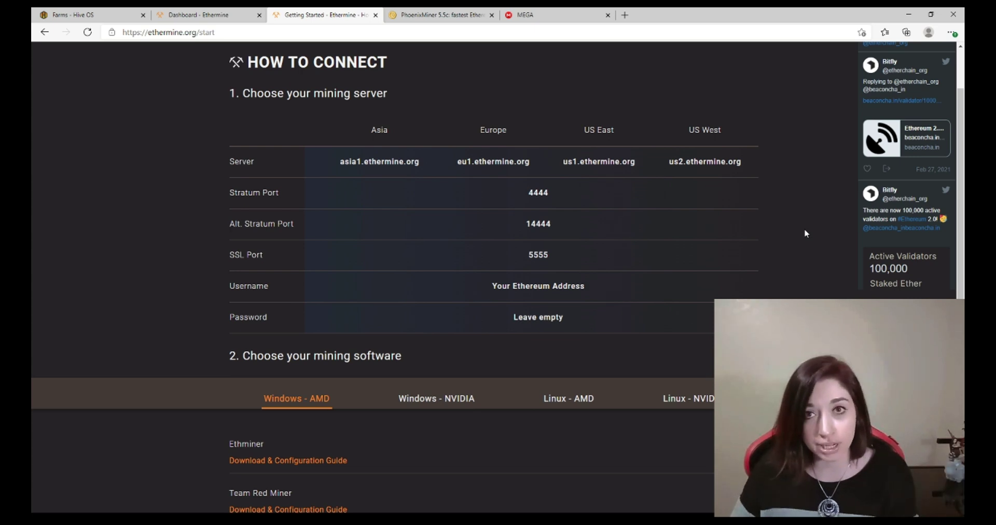
{"action": "scroll", "coordinate": [801, 236], "scroll_direction": "down", "scroll_amount": 3}
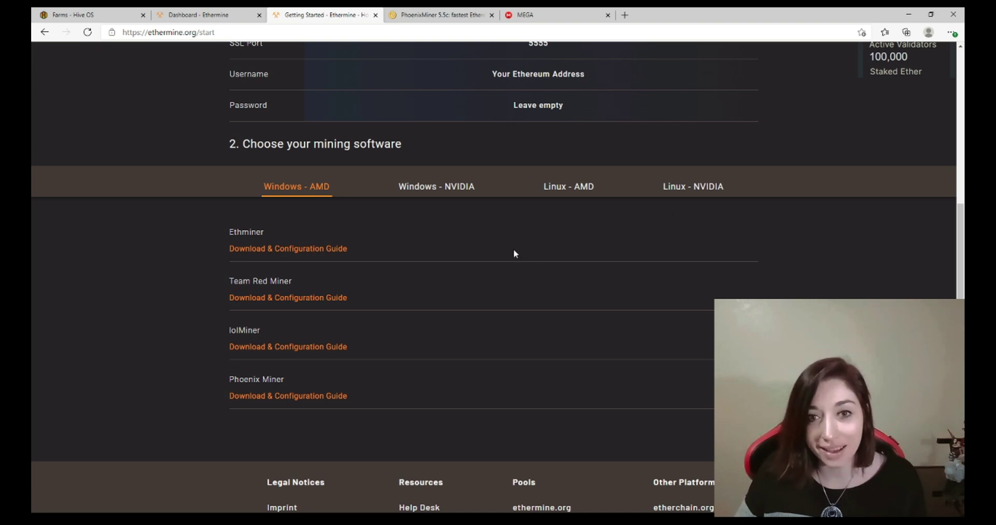
Show the Windows - NVIDIA mining software and open Phoenix Miner's download and configuration guide, keeping only one copy of the forum page open
{"action": "left_click", "coordinate": [437, 189]}
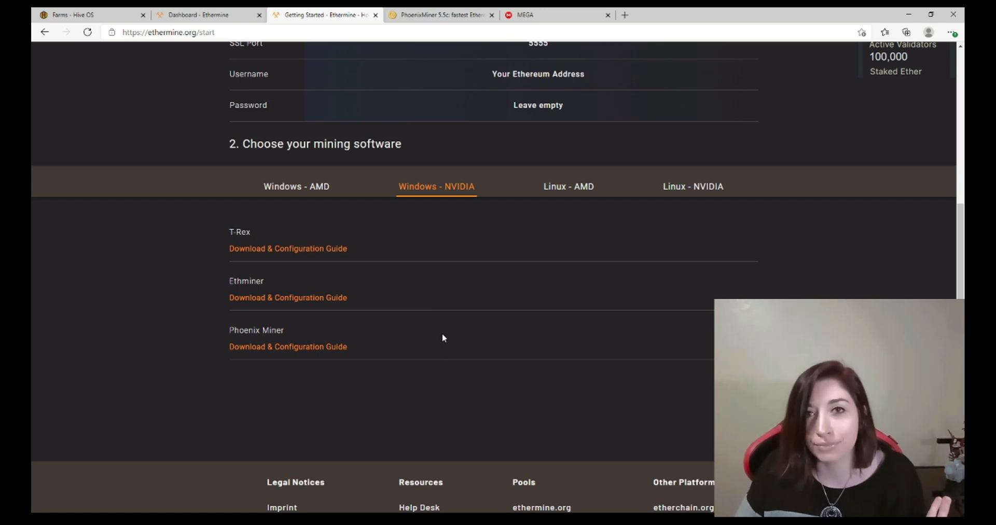
{"action": "left_click", "coordinate": [306, 354]}
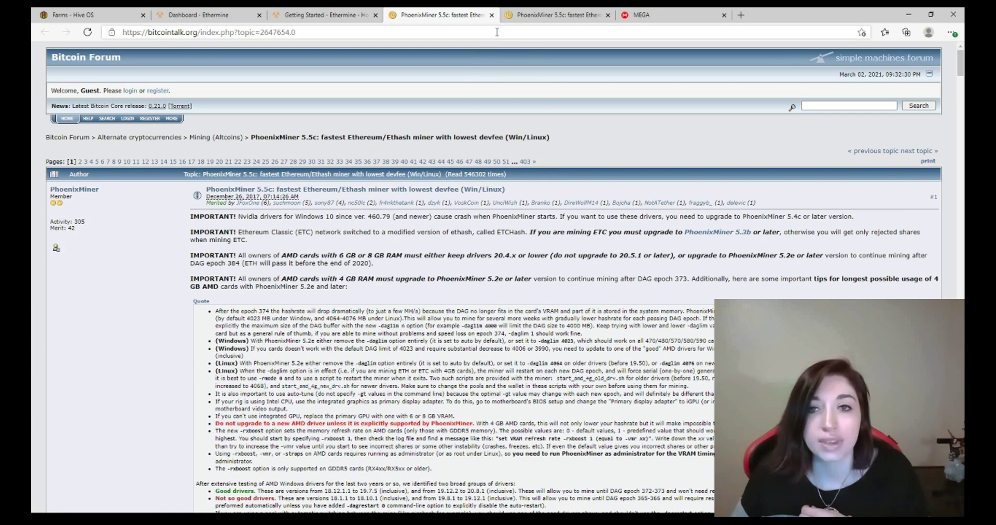
{"action": "left_click", "coordinate": [607, 15]}
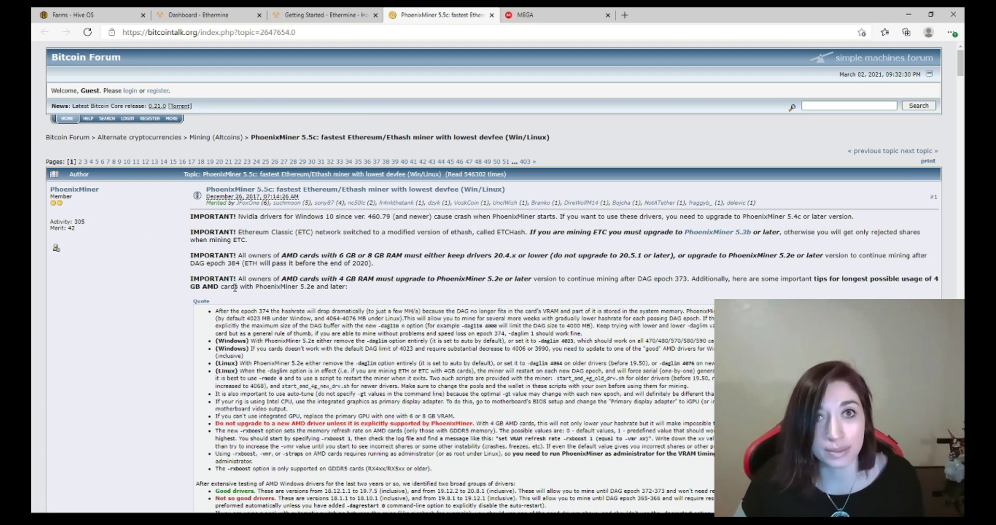
Open the MEGA download link for PhoenixMiner 5.5c from the forum post's Quick start section
{"action": "scroll", "coordinate": [253, 311], "scroll_direction": "down", "scroll_amount": 1}
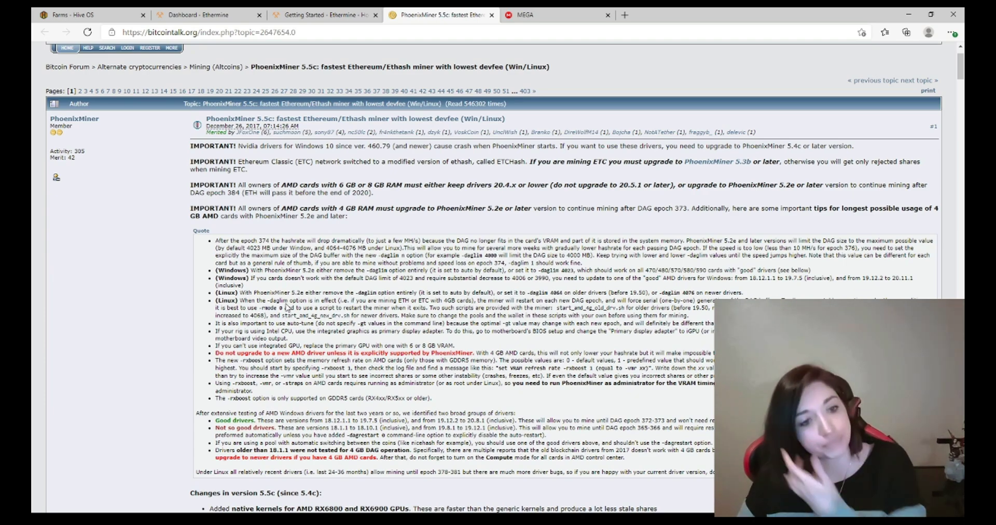
{"action": "scroll", "coordinate": [286, 303], "scroll_direction": "down", "scroll_amount": 2}
{"action": "scroll", "coordinate": [278, 303], "scroll_direction": "down", "scroll_amount": 4}
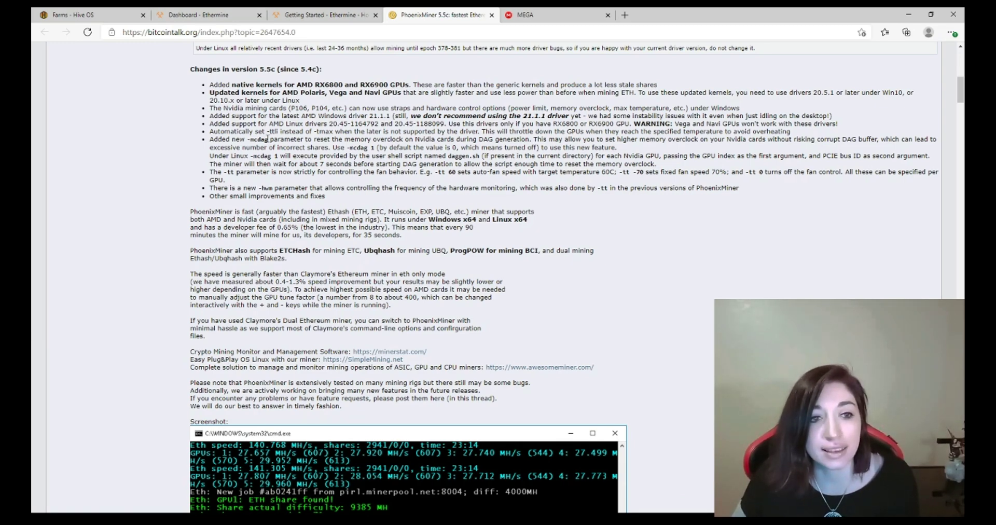
{"action": "scroll", "coordinate": [315, 188], "scroll_direction": "down", "scroll_amount": 4}
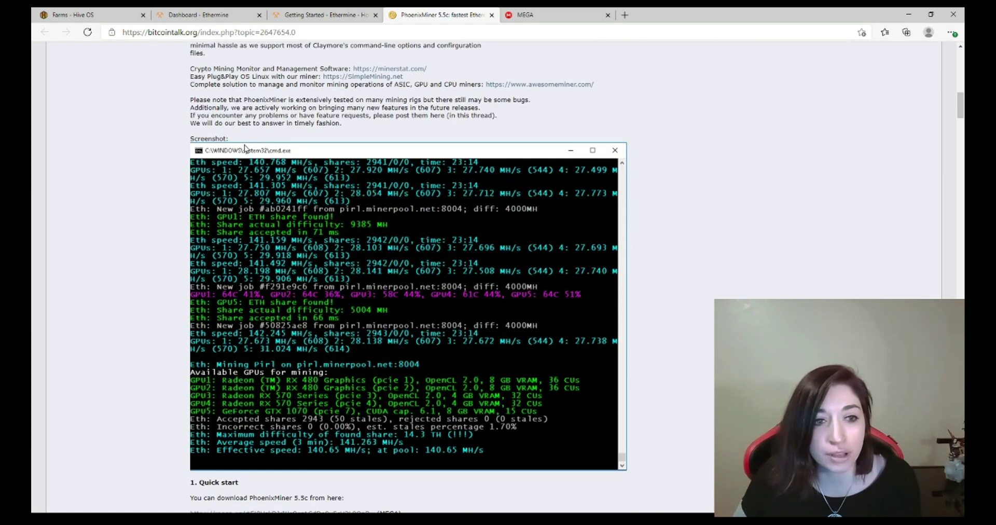
{"action": "scroll", "coordinate": [197, 279], "scroll_direction": "down", "scroll_amount": 3}
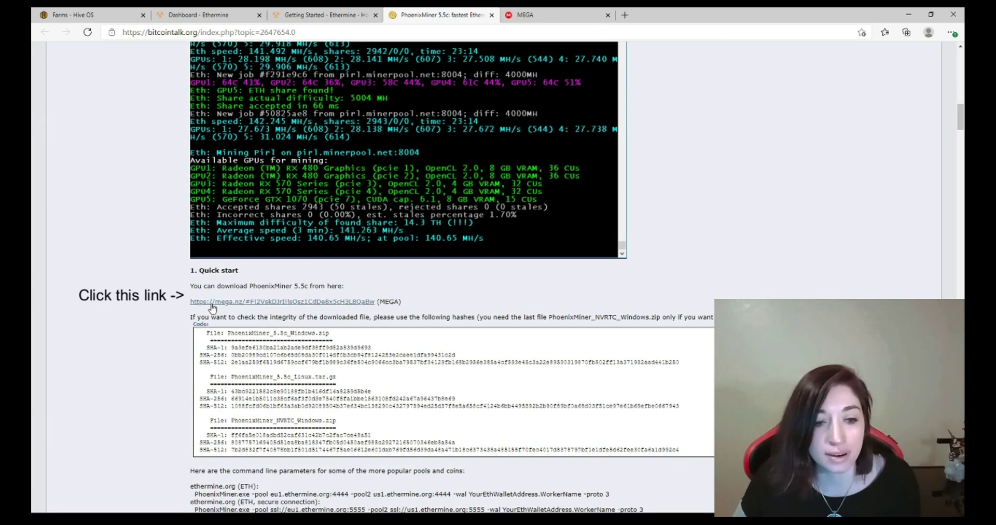
{"action": "left_click", "coordinate": [300, 303]}
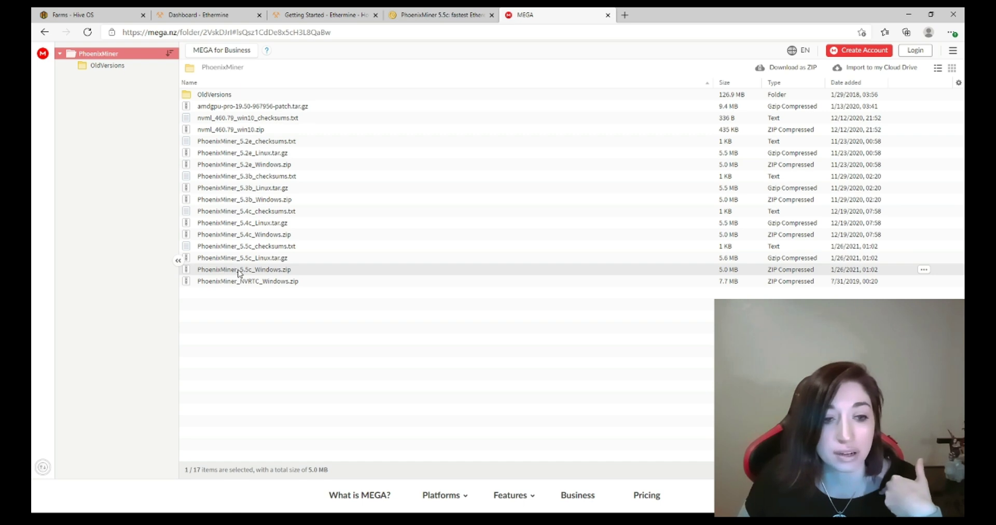
Show the download options for PhoenixMiner_5.5c_Windows.zip in the MEGA folder
{"action": "right_click", "coordinate": [269, 273]}
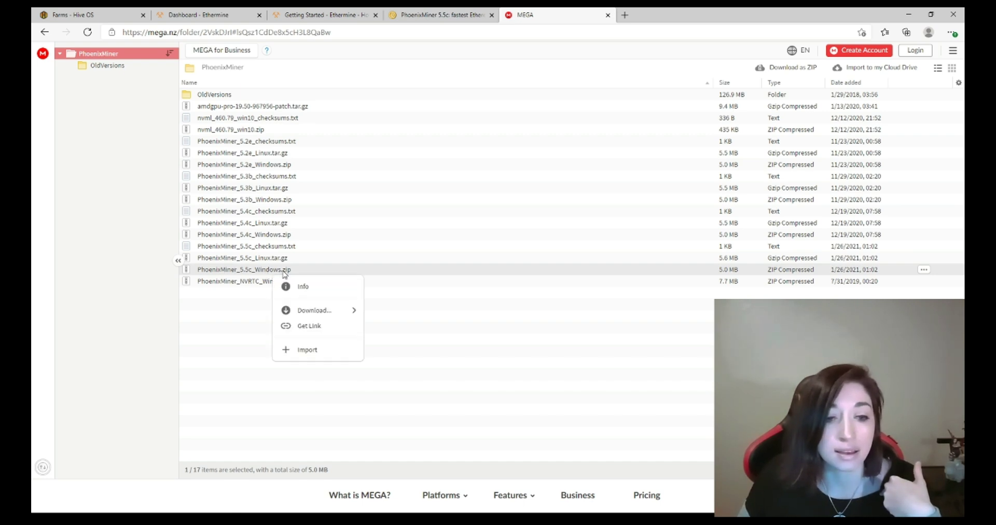
{"action": "mouse_move", "coordinate": [320, 306]}
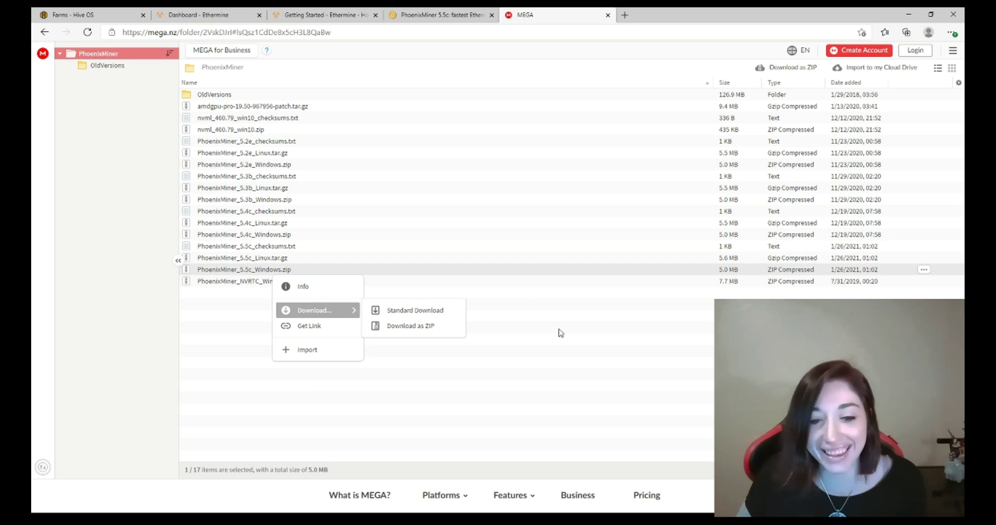
{"action": "left_click", "coordinate": [612, 321]}
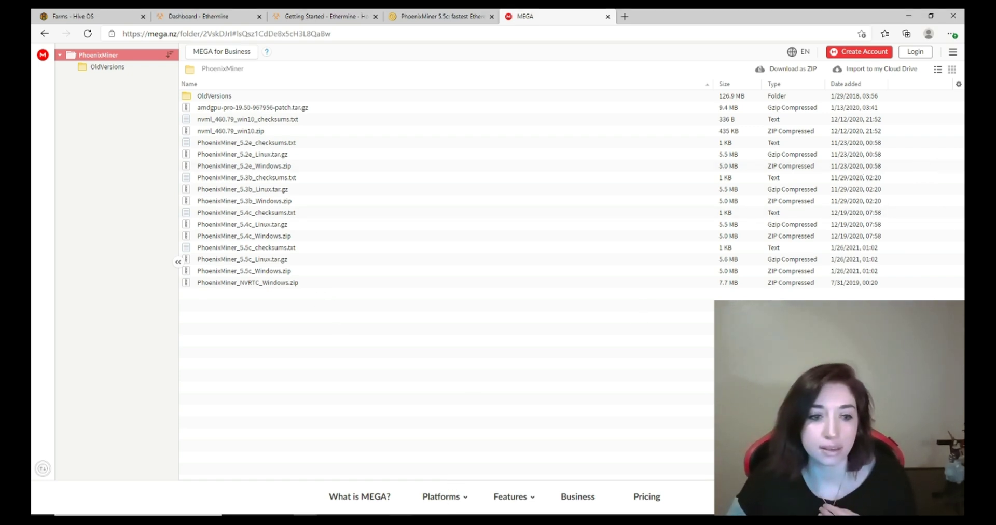
Switch to File Explorer and open the downloaded PhoenixMiner_5.5c_Windows.zip archive in the Downloads folder
{"action": "left_click", "coordinate": [376, 521]}
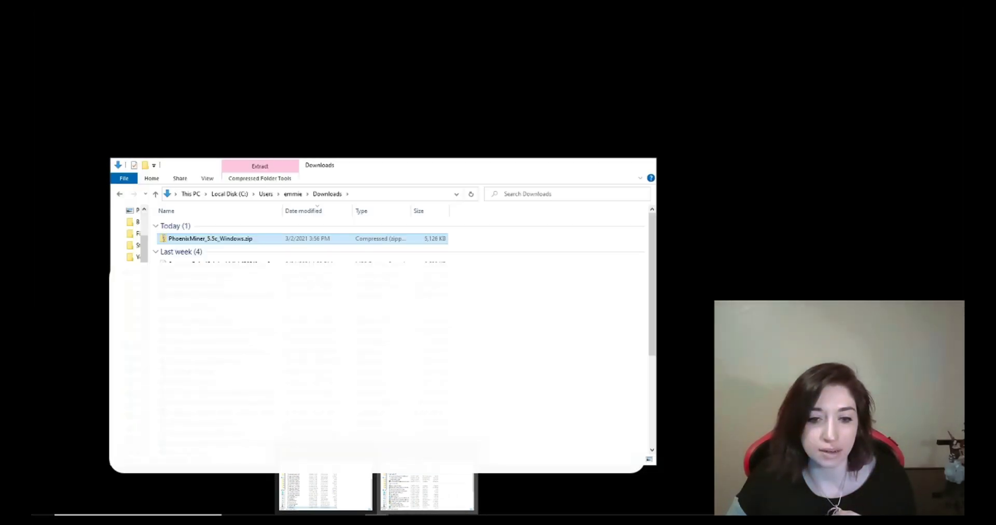
{"action": "left_click", "coordinate": [427, 485]}
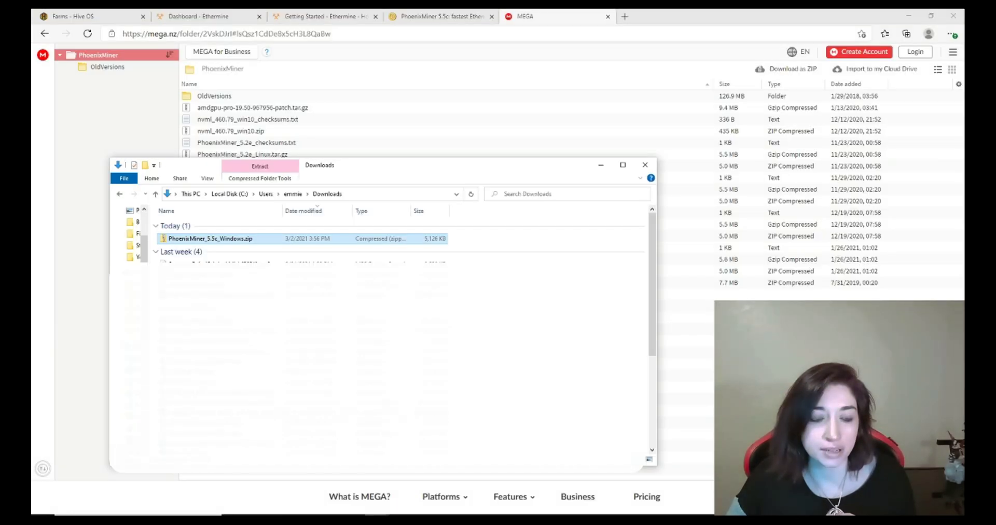
{"action": "right_click", "coordinate": [226, 242]}
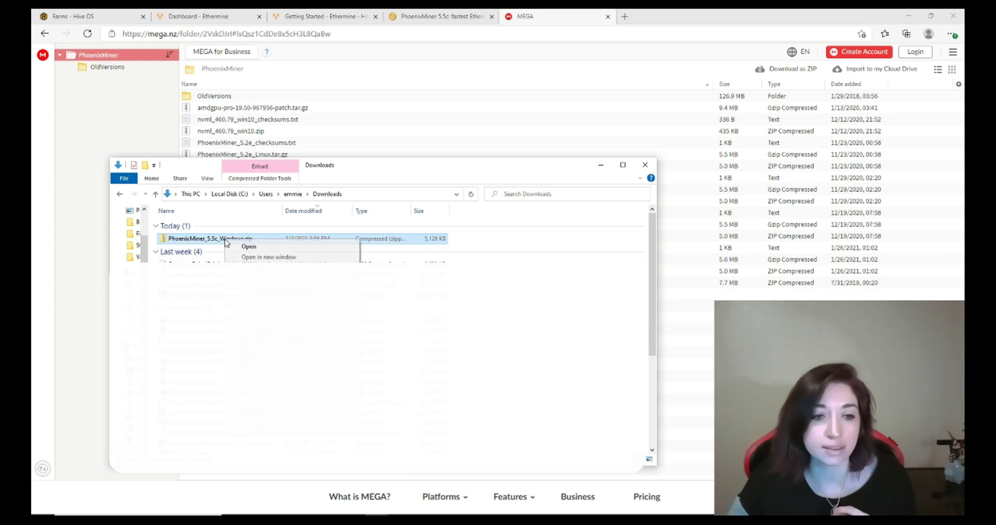
{"action": "left_click", "coordinate": [252, 247]}
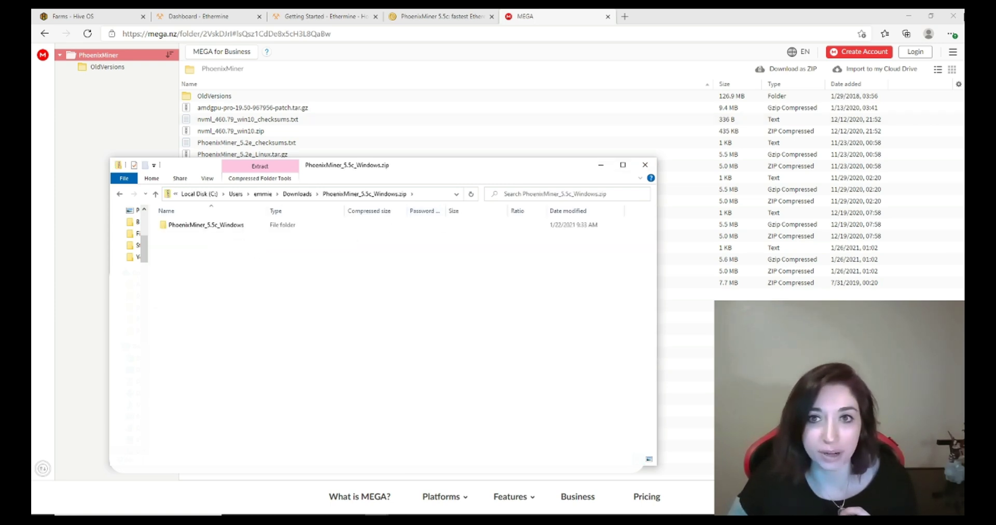
Clear away the browser and zip archive windows, keeping the Local Disk (C:) window open and moved aside
{"action": "left_click", "coordinate": [908, 16]}
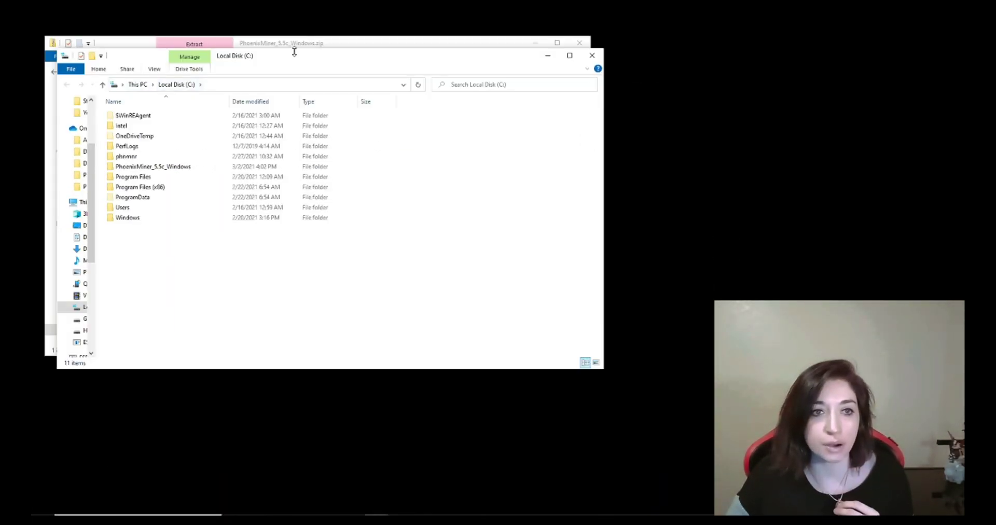
{"action": "left_click_drag", "start_coordinate": [295, 48], "coordinate": [641, 154]}
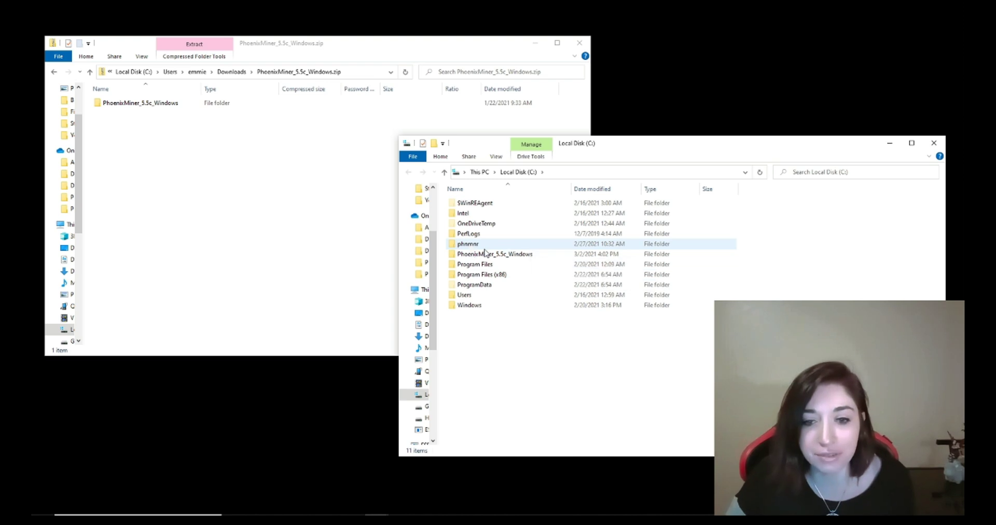
{"action": "left_click", "coordinate": [579, 42]}
{"action": "left_click_drag", "start_coordinate": [678, 147], "coordinate": [686, 92]}
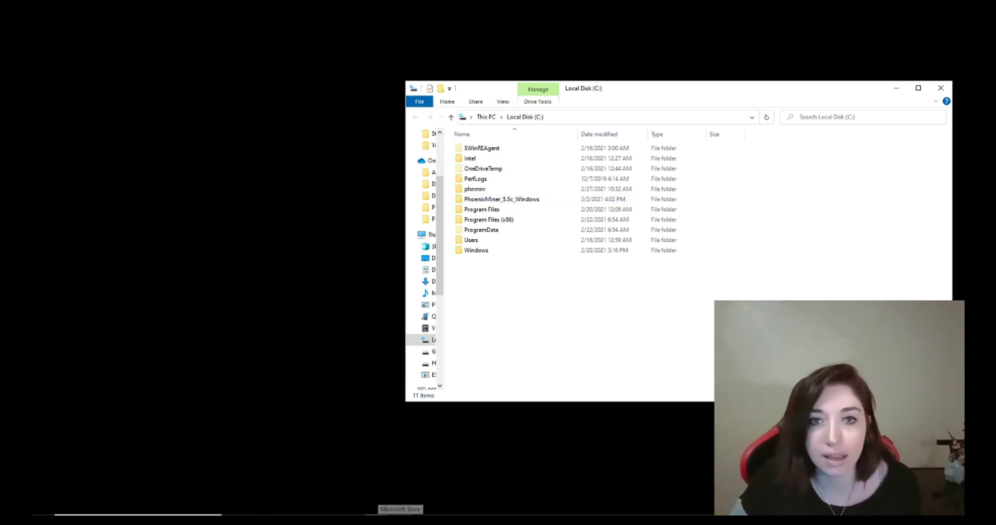
Bring up the phnmnr folder window beside the Local Disk (C:) window and look through its files
{"action": "mouse_move", "coordinate": [377, 513]}
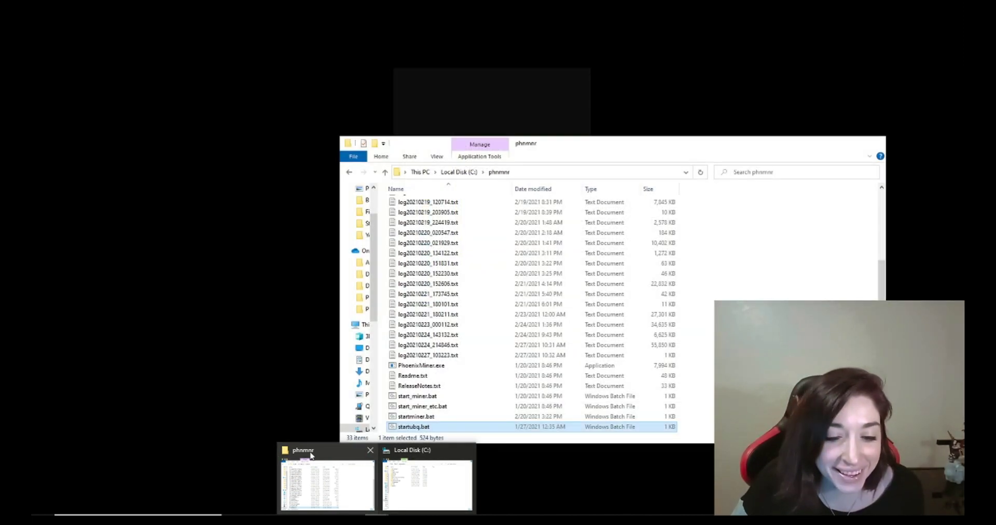
{"action": "left_click", "coordinate": [312, 457]}
{"action": "left_click_drag", "start_coordinate": [652, 151], "coordinate": [438, 62]}
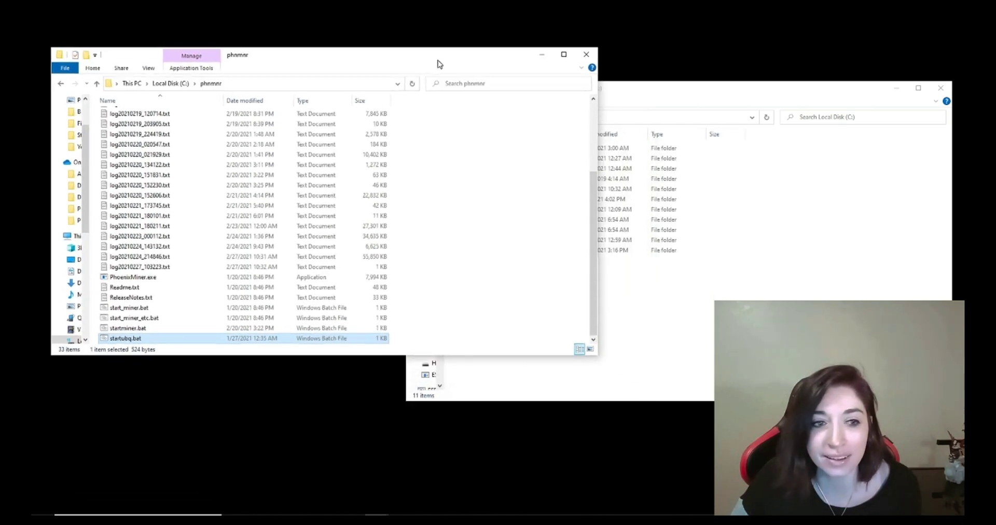
{"action": "scroll", "coordinate": [476, 274], "scroll_direction": "up", "scroll_amount": 4}
{"action": "scroll", "coordinate": [476, 273], "scroll_direction": "down", "scroll_amount": 4}
{"action": "scroll", "coordinate": [478, 273], "scroll_direction": "up", "scroll_amount": 4}
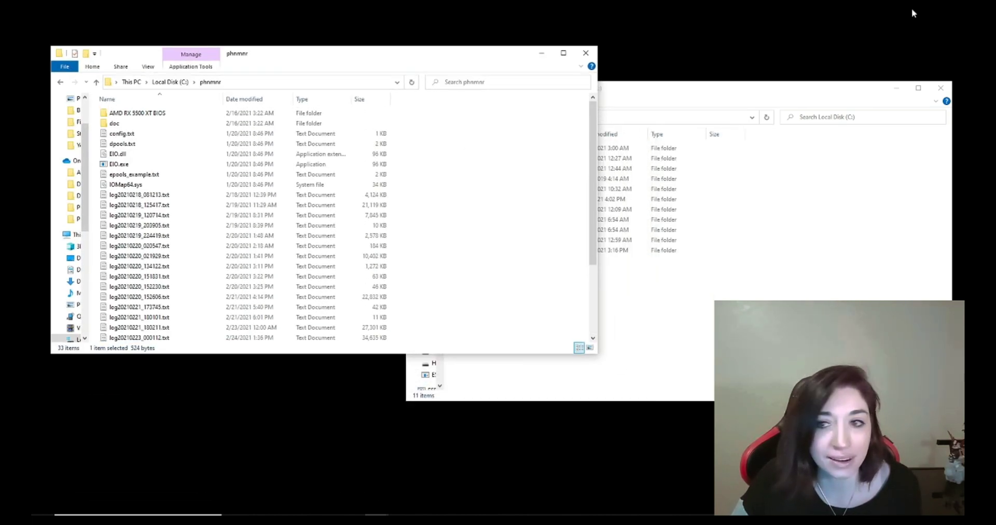
{"action": "scroll", "coordinate": [367, 204], "scroll_direction": "down", "scroll_amount": 2}
Open the PhoenixMiner_5.5c_Windows folder on Local Disk (C:) and compare its files with the end of the phnmnr file list
{"action": "left_click", "coordinate": [680, 98]}
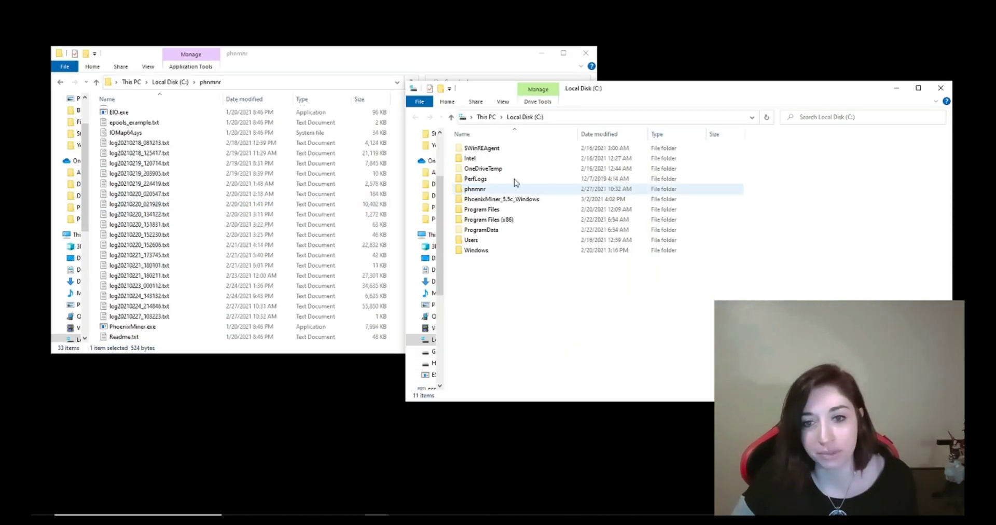
{"action": "left_click", "coordinate": [501, 203]}
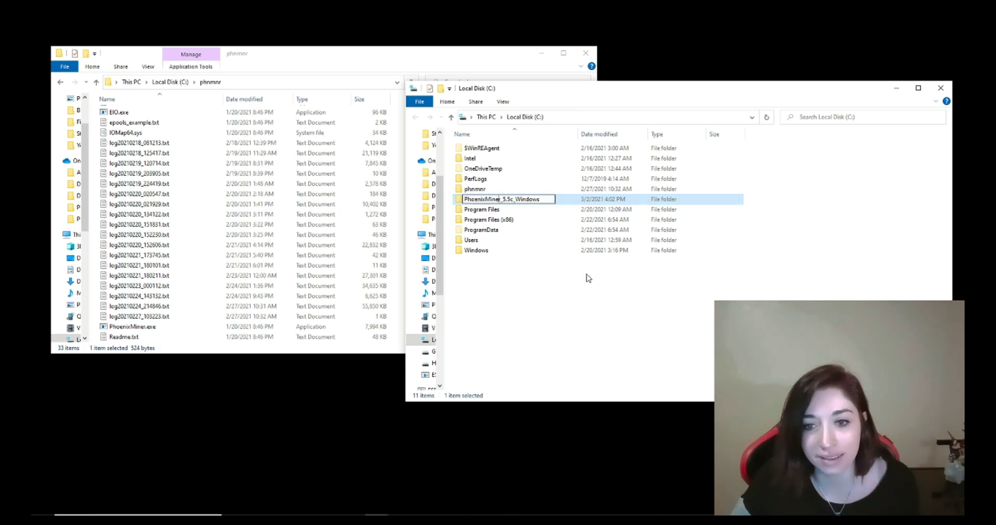
{"action": "double_click", "coordinate": [495, 203]}
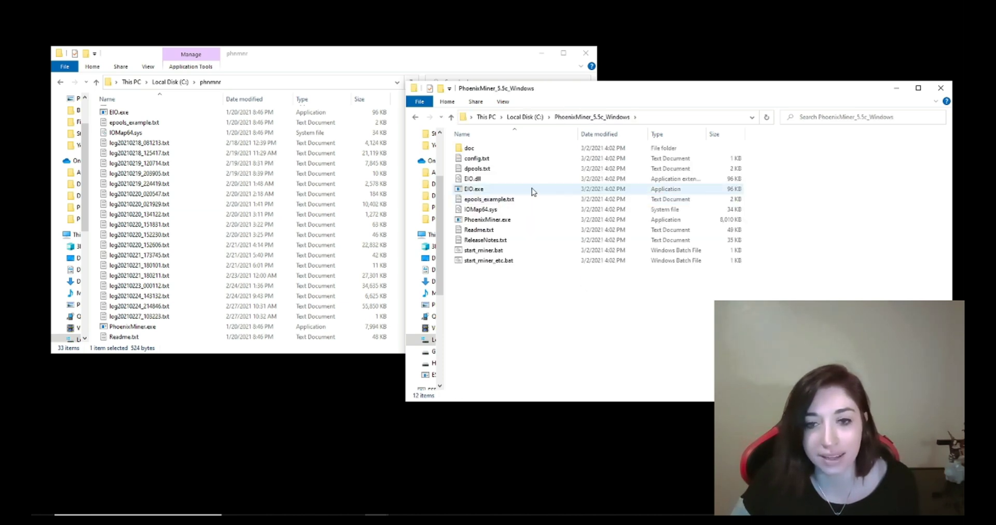
{"action": "left_click_drag", "start_coordinate": [626, 93], "coordinate": [629, 138]}
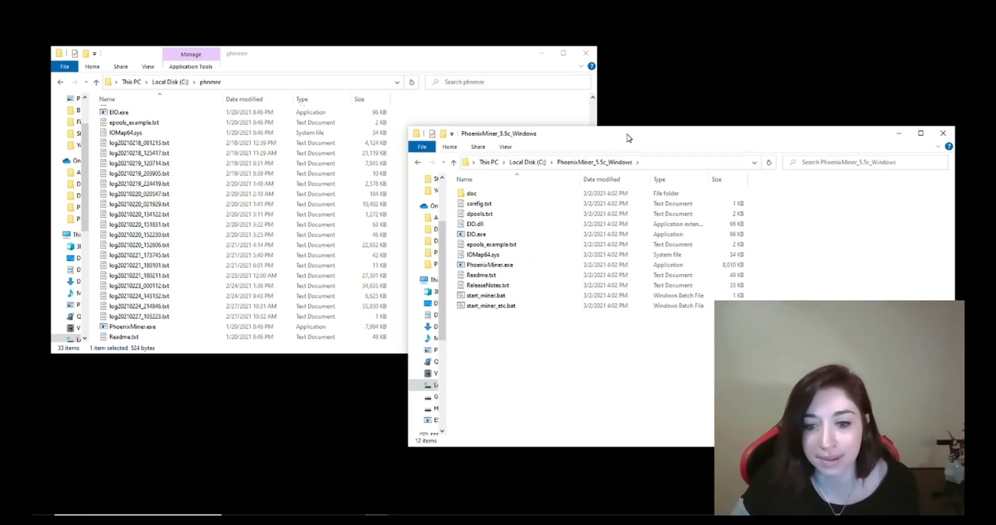
{"action": "scroll", "coordinate": [264, 179], "scroll_direction": "down", "scroll_amount": 2}
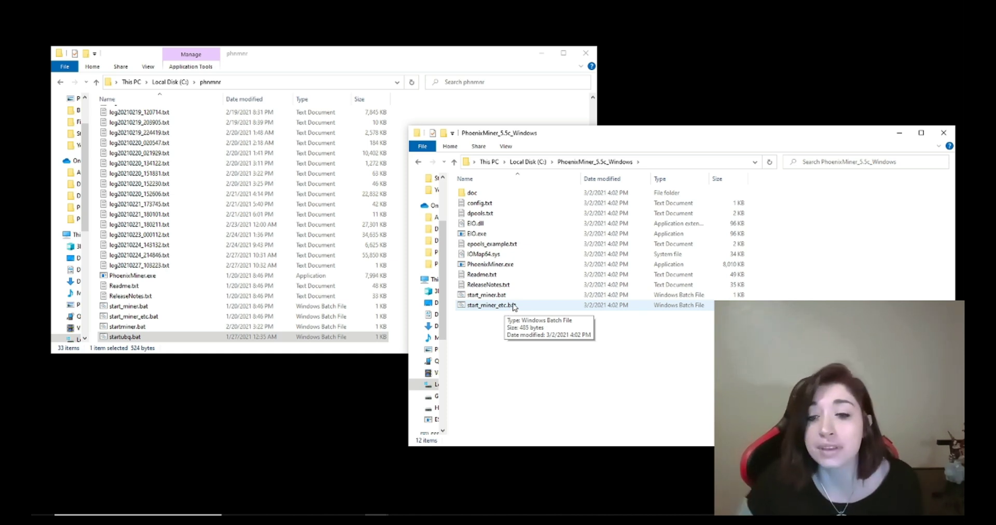
Open start_miner_etc.bat for editing in Notepad to view its example ETC mining command, and close it
{"action": "right_click", "coordinate": [511, 306]}
{"action": "left_click", "coordinate": [492, 318]}
{"action": "right_click", "coordinate": [488, 309]}
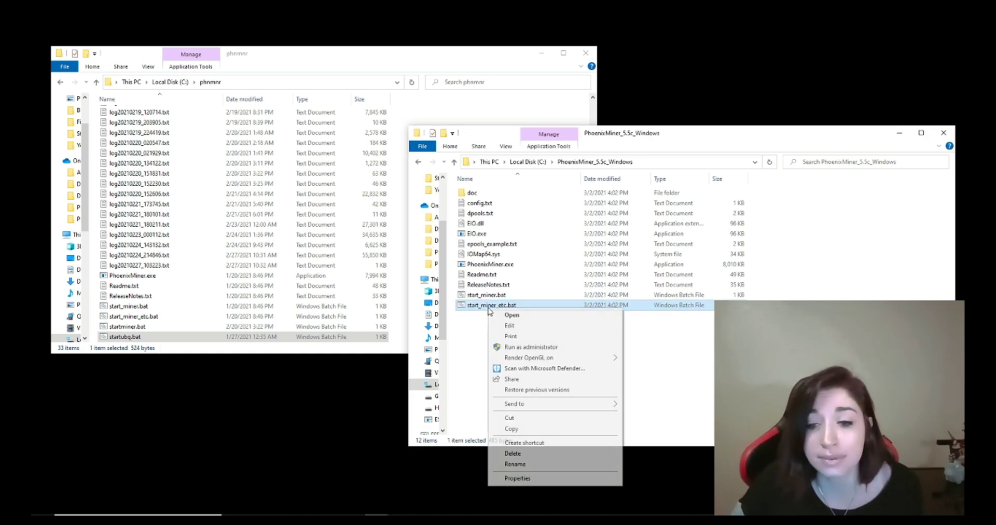
{"action": "left_click", "coordinate": [535, 326]}
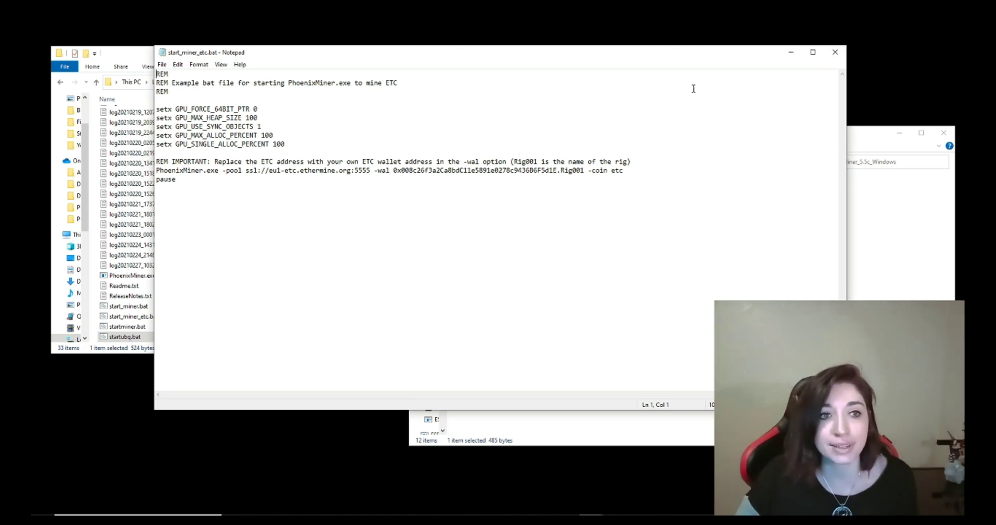
{"action": "left_click", "coordinate": [835, 52]}
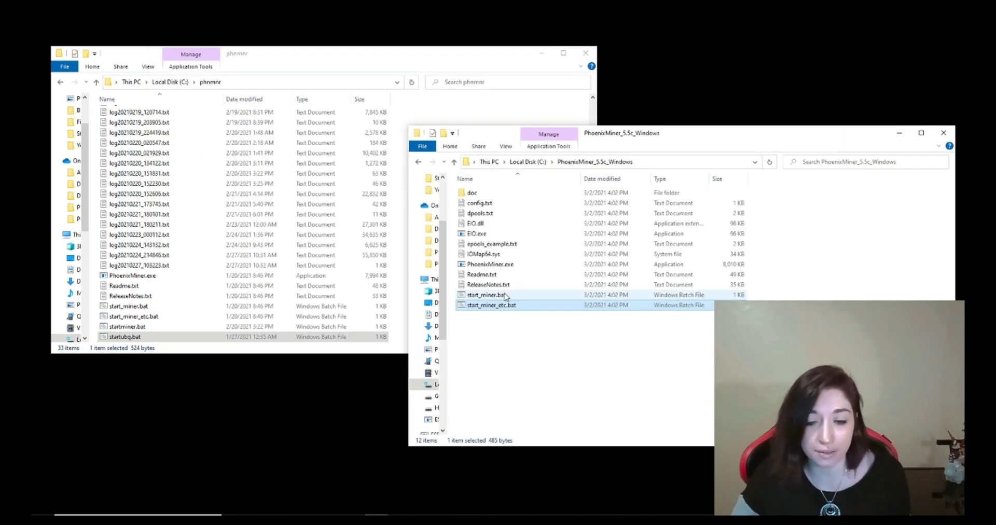
Open start_miner.bat from the PhoenixMiner_5.5c_Windows folder for editing in Notepad and move its window aside
{"action": "left_click", "coordinate": [488, 296]}
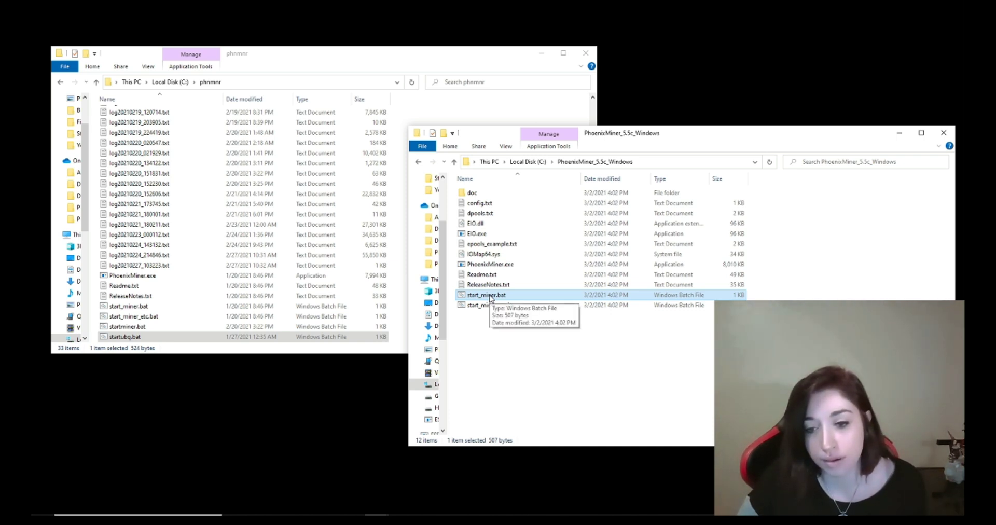
{"action": "right_click", "coordinate": [491, 297]}
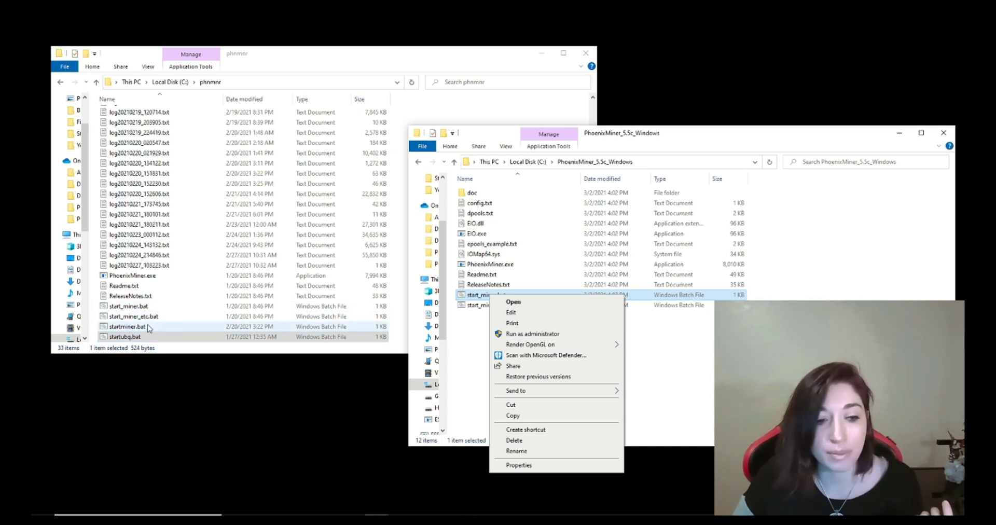
{"action": "left_click", "coordinate": [125, 328]}
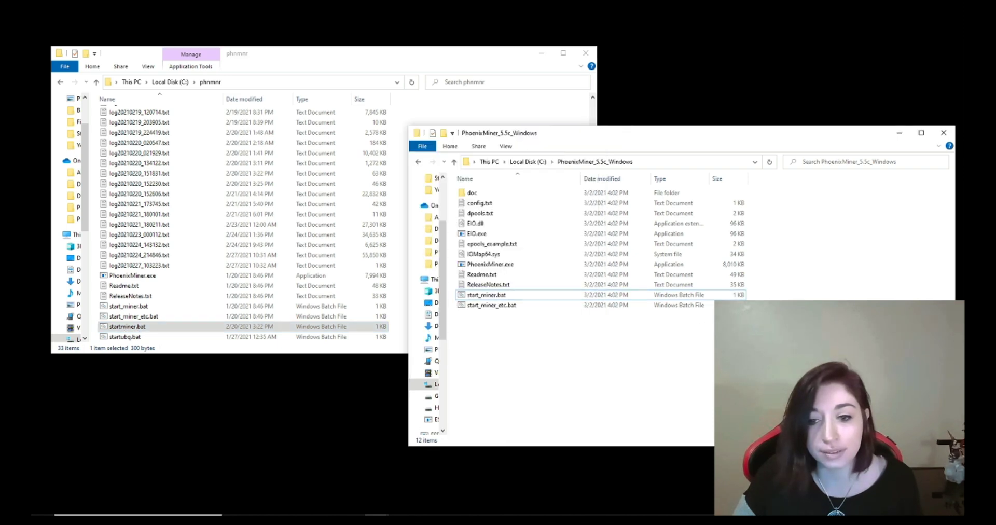
{"action": "right_click", "coordinate": [487, 296]}
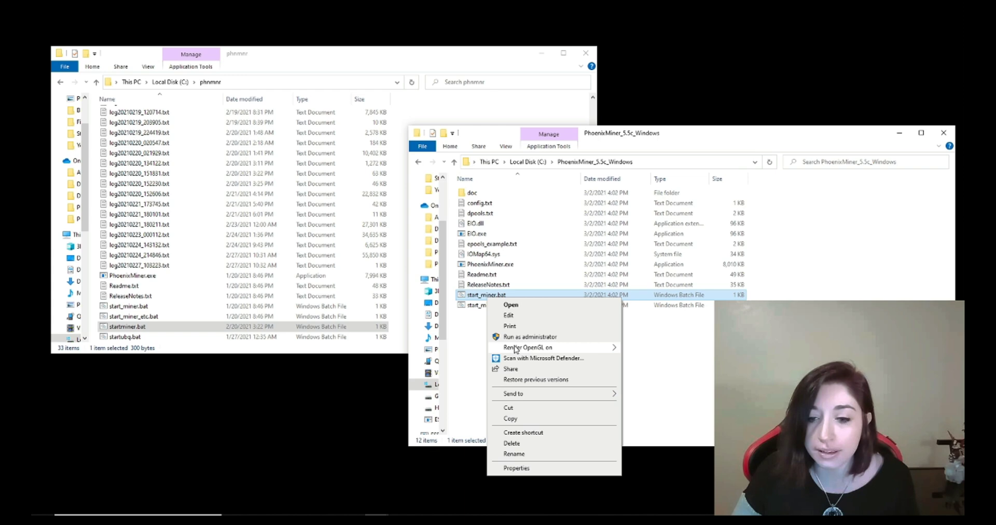
{"action": "left_click", "coordinate": [516, 316]}
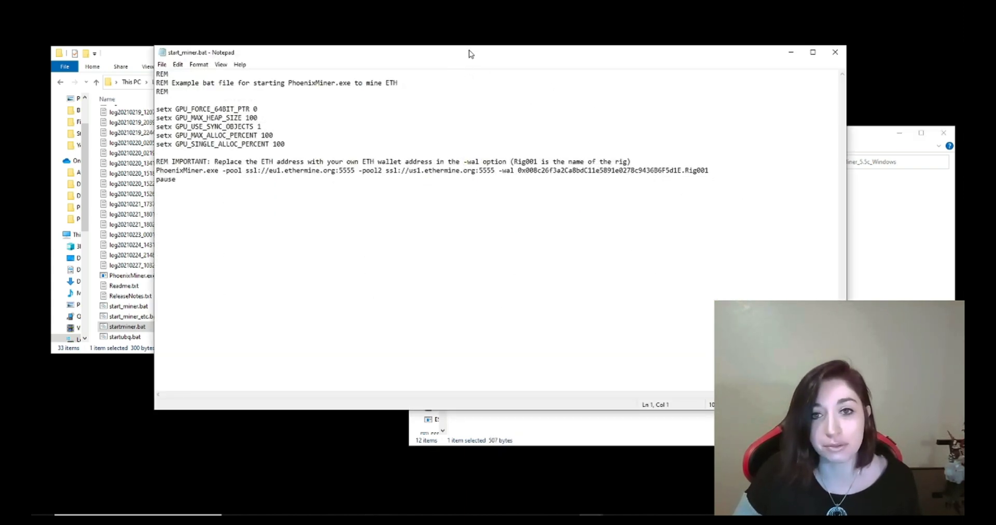
{"action": "left_click_drag", "start_coordinate": [471, 52], "coordinate": [622, 103]}
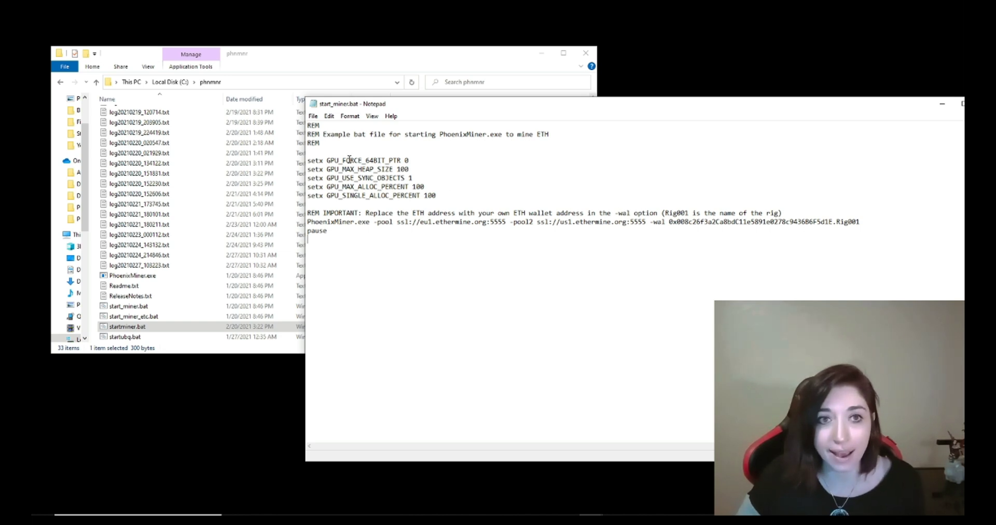
Close the duplicate start_miner.bat window and arrange startminer.bat and start_miner.bat so both can be compared
{"action": "mouse_move", "coordinate": [590, 514]}
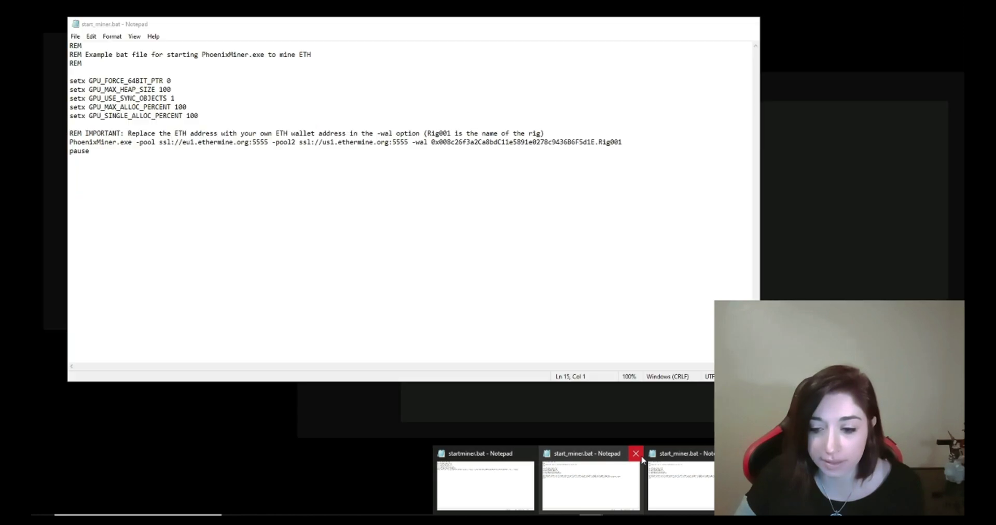
{"action": "left_click", "coordinate": [636, 454]}
{"action": "left_click", "coordinate": [538, 480]}
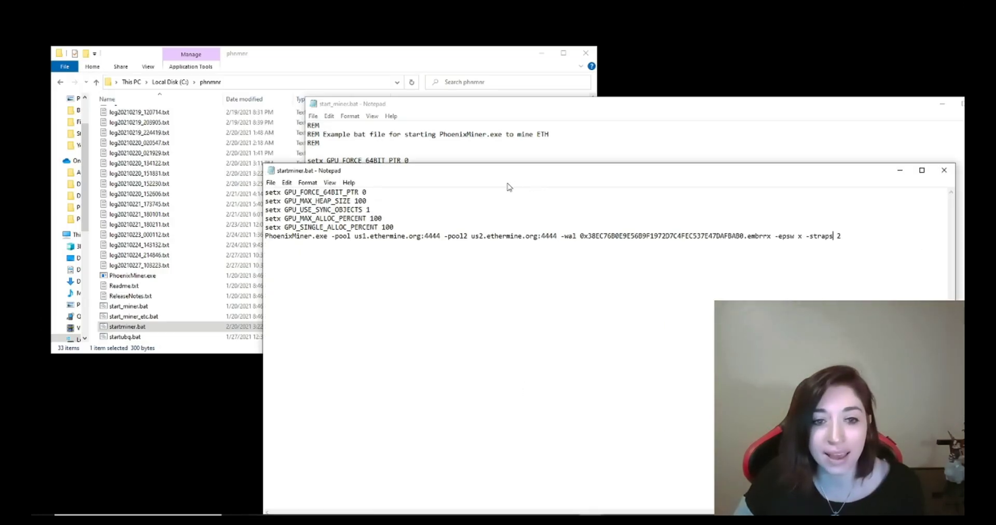
{"action": "left_click_drag", "start_coordinate": [565, 108], "coordinate": [595, 21]}
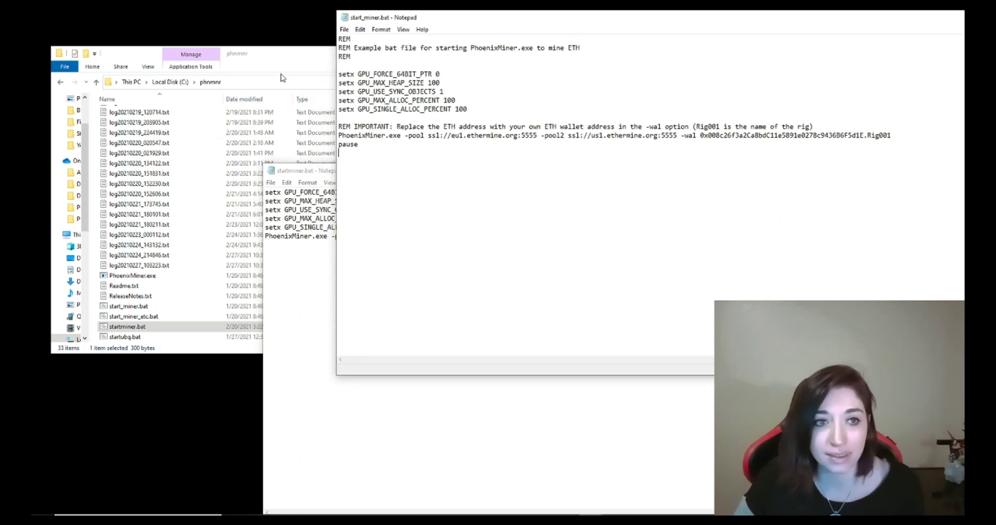
{"action": "left_click", "coordinate": [293, 65]}
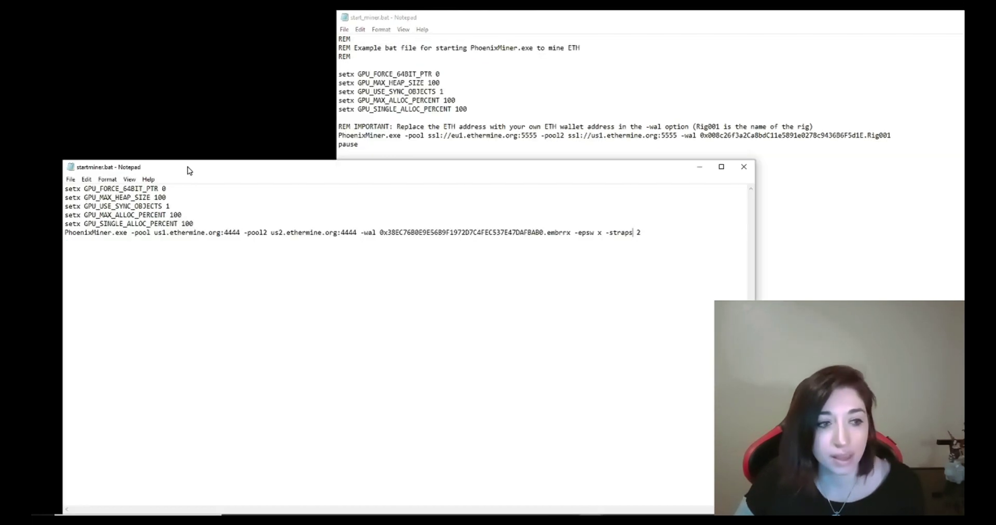
{"action": "left_click_drag", "start_coordinate": [189, 171], "coordinate": [185, 159]}
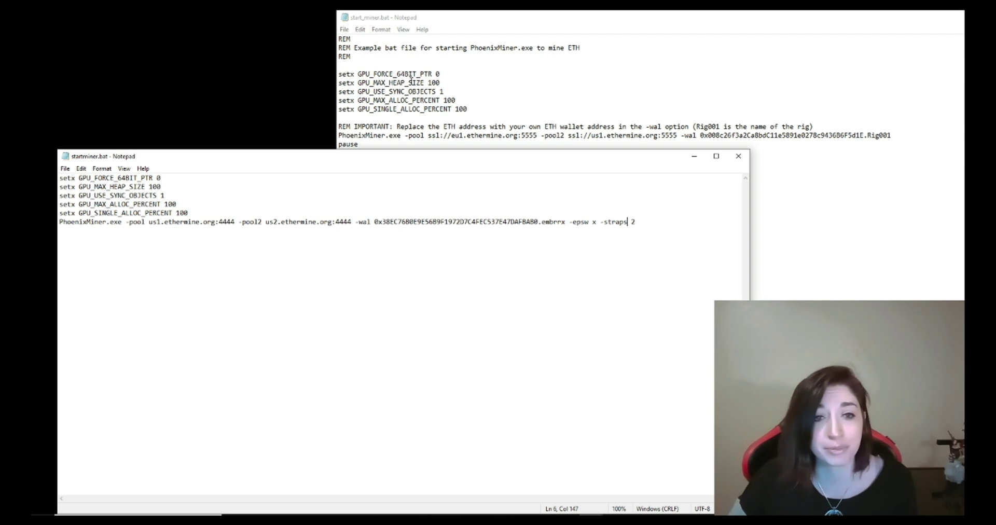
{"action": "left_click_drag", "start_coordinate": [401, 156], "coordinate": [398, 167]}
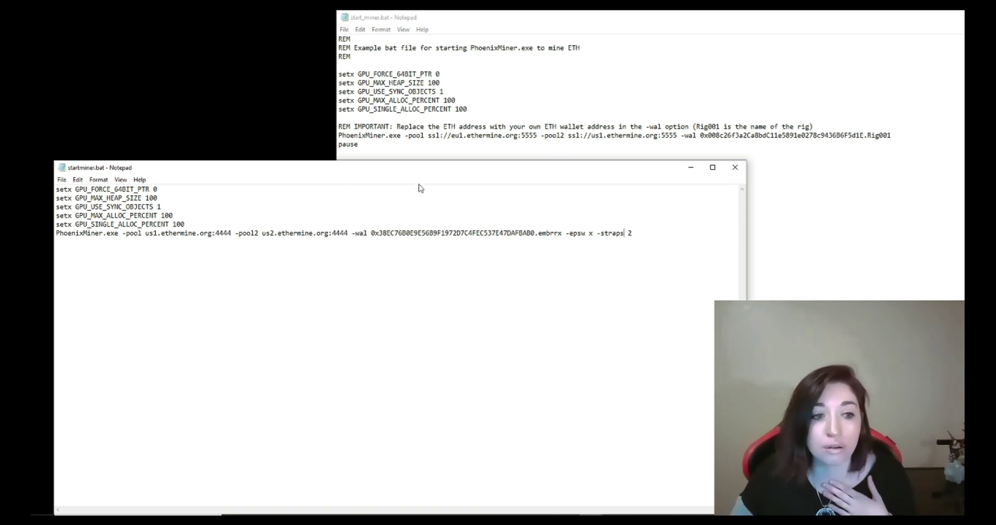
{"action": "left_click", "coordinate": [475, 152]}
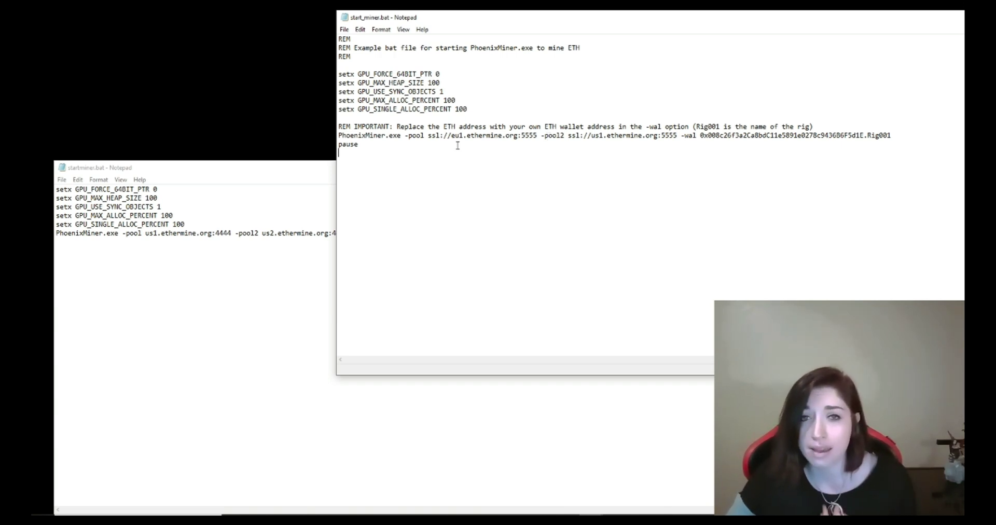
Switch to the Edge browser and show the How to Connect server table on Ethermine's Getting Started page
{"action": "left_click", "coordinate": [305, 520]}
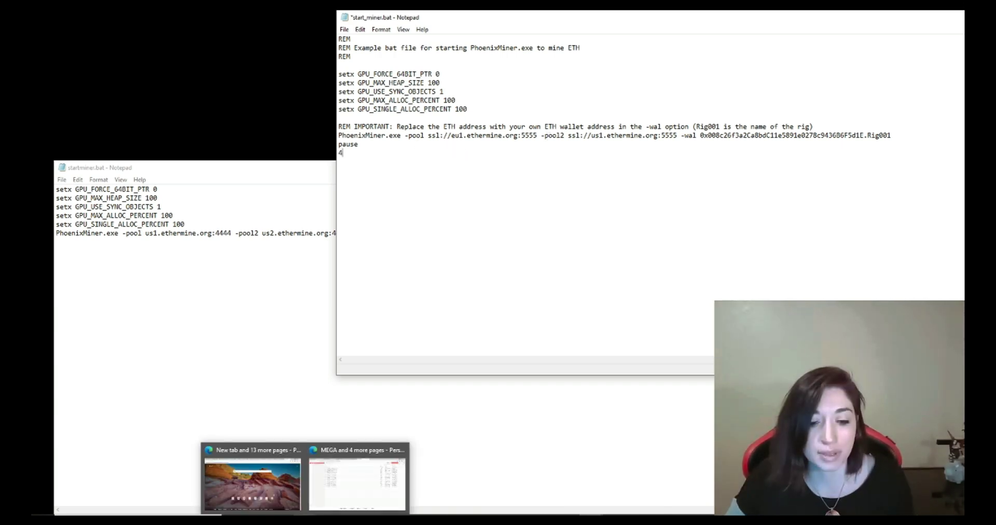
{"action": "left_click", "coordinate": [344, 454]}
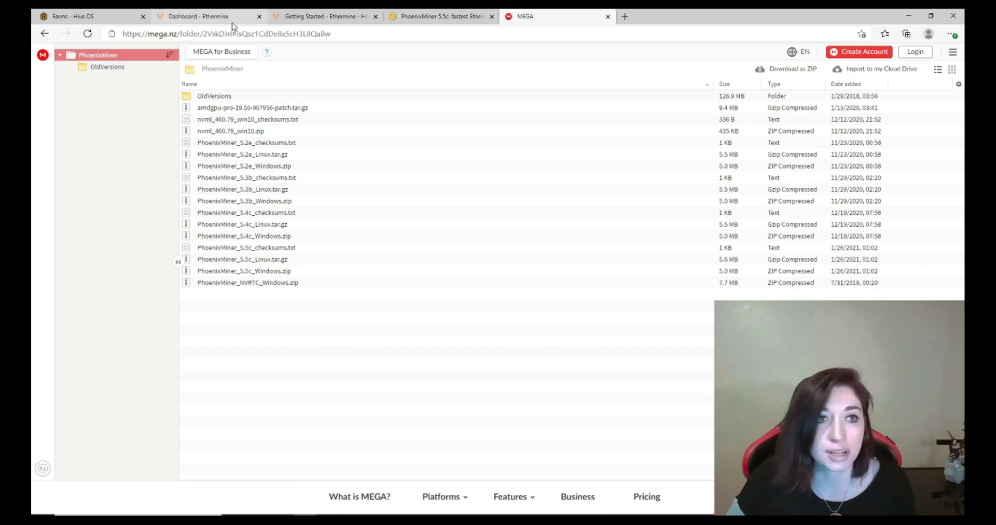
{"action": "left_click", "coordinate": [301, 17]}
{"action": "scroll", "coordinate": [662, 266], "scroll_direction": "up", "scroll_amount": 5}
{"action": "scroll", "coordinate": [664, 286], "scroll_direction": "down", "scroll_amount": 1}
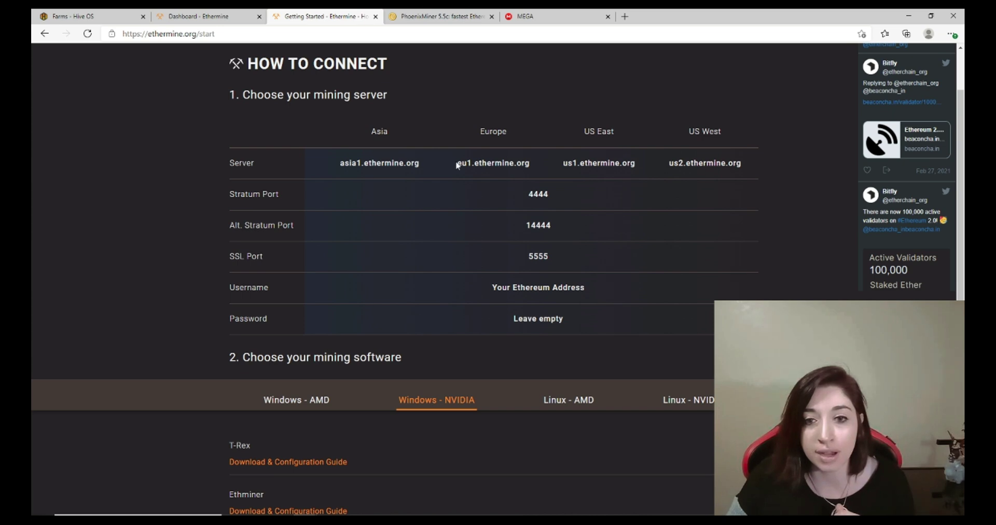
Examine the regional Ethermine server addresses and highlight the Stratum port 4444 in the connection table
{"action": "left_click_drag", "start_coordinate": [457, 165], "coordinate": [644, 166]}
{"action": "left_click", "coordinate": [591, 182]}
{"action": "left_click", "coordinate": [529, 190]}
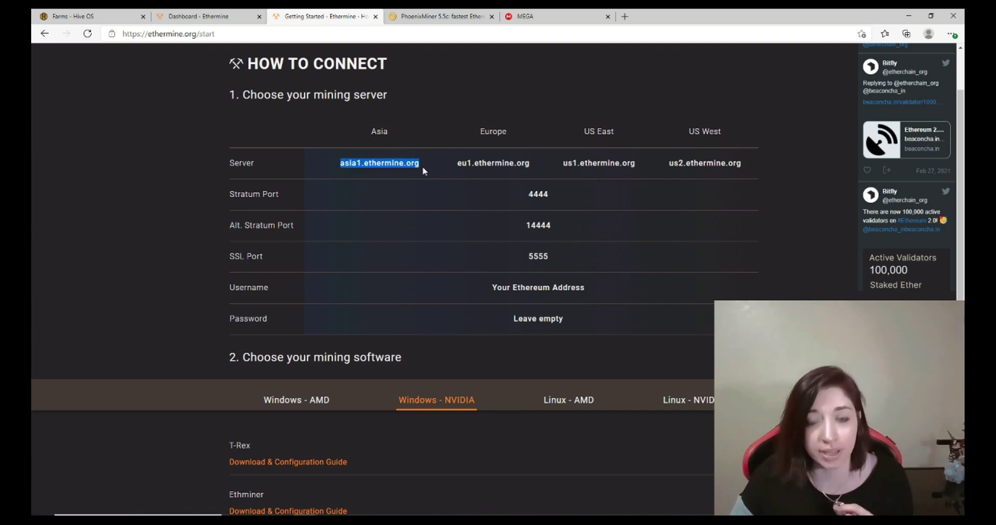
{"action": "left_click", "coordinate": [425, 209]}
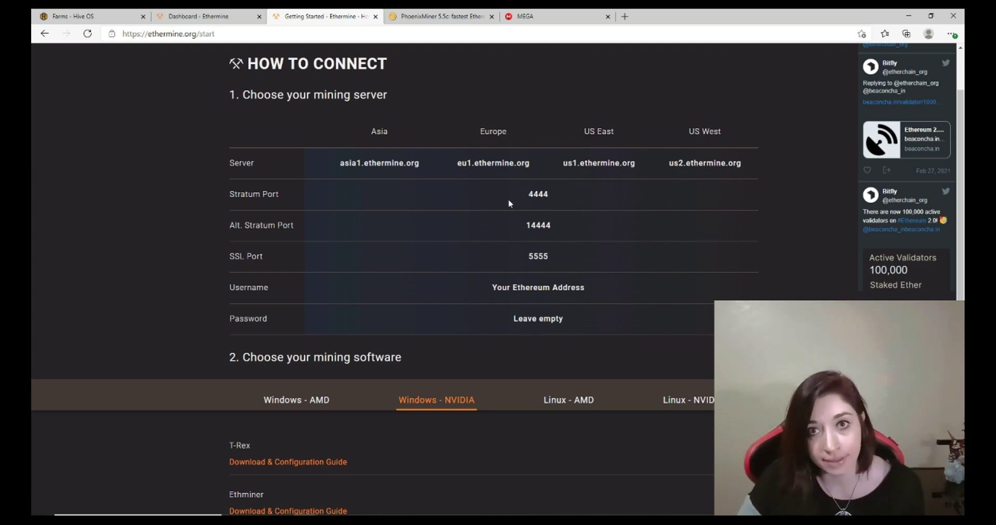
{"action": "left_click_drag", "start_coordinate": [525, 195], "coordinate": [552, 193]}
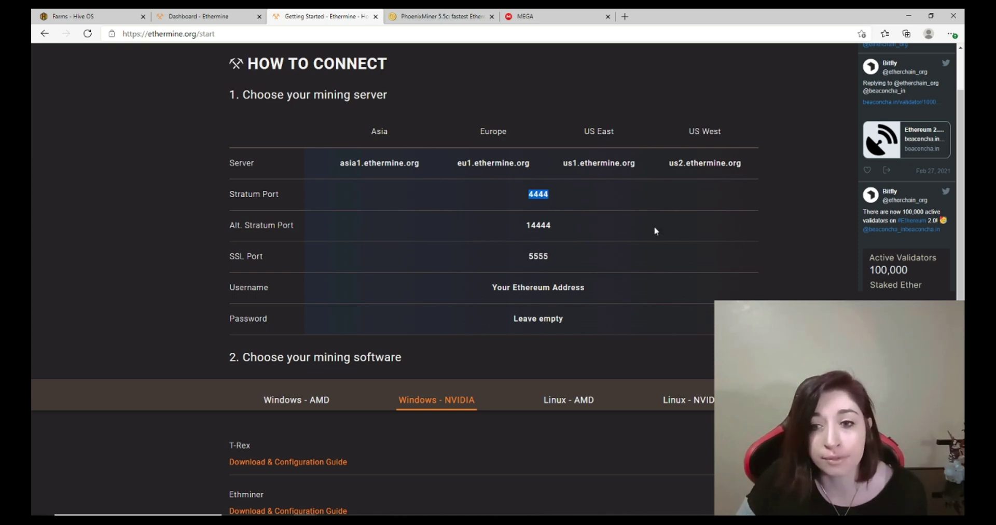
Return to Notepad and compare the -pool server and port in startminer.bat with the one in start_miner.bat
{"action": "mouse_move", "coordinate": [585, 519]}
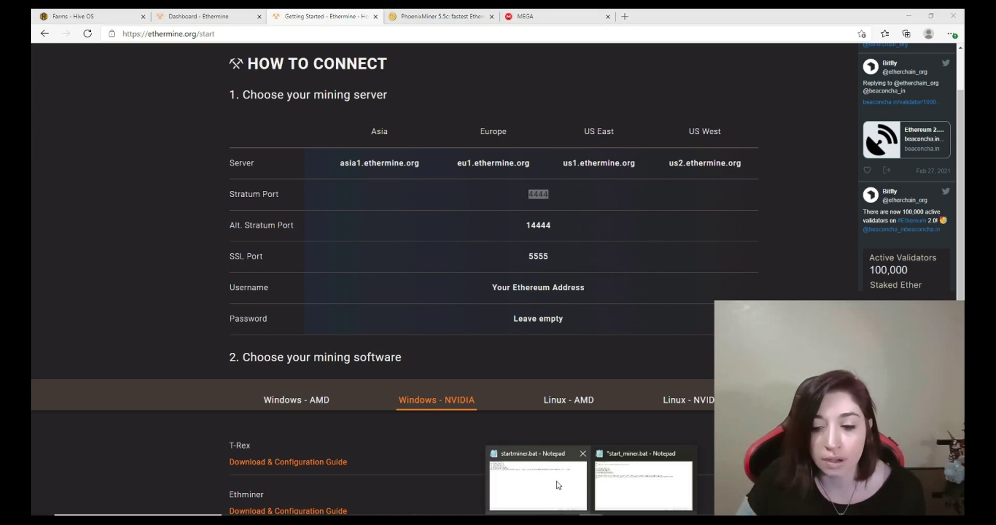
{"action": "left_click", "coordinate": [544, 463]}
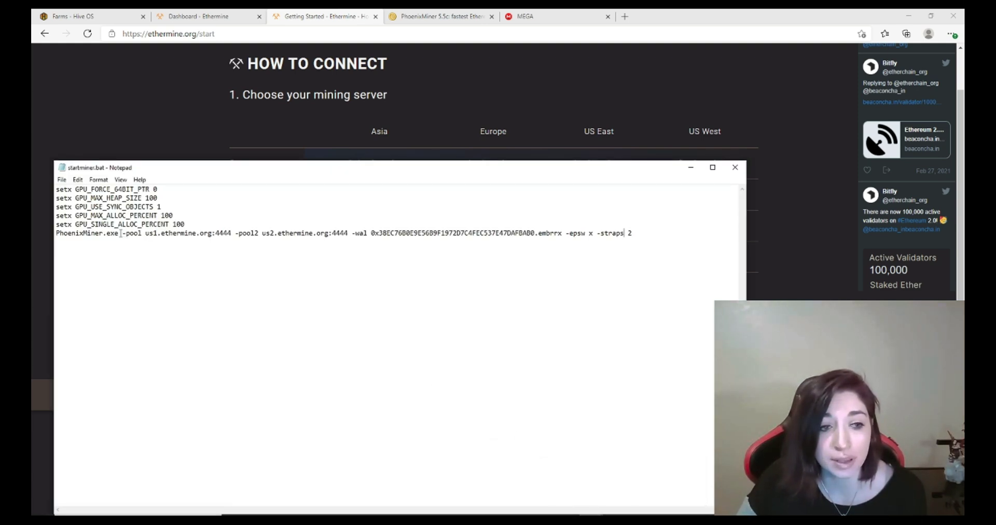
{"action": "left_click_drag", "start_coordinate": [123, 233], "coordinate": [232, 237]}
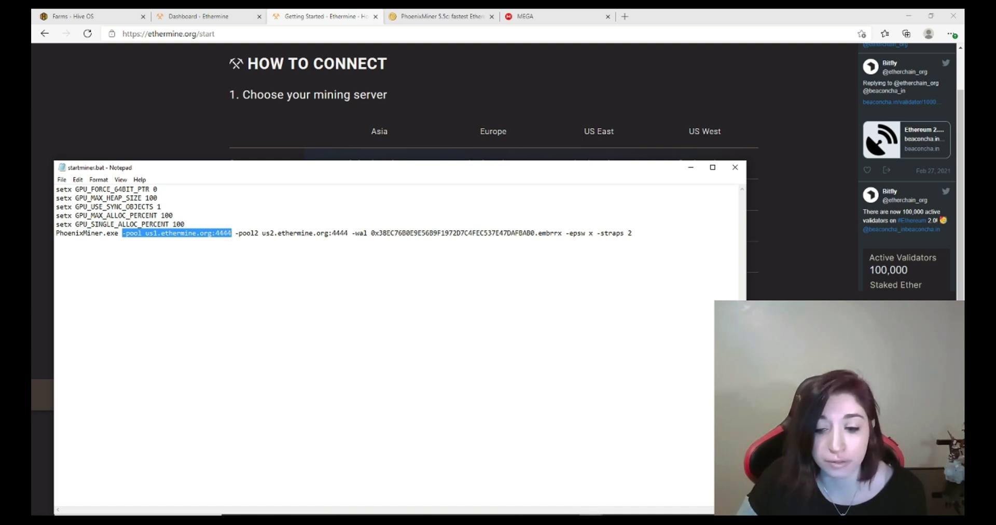
{"action": "left_click", "coordinate": [591, 520]}
{"action": "left_click", "coordinate": [644, 460]}
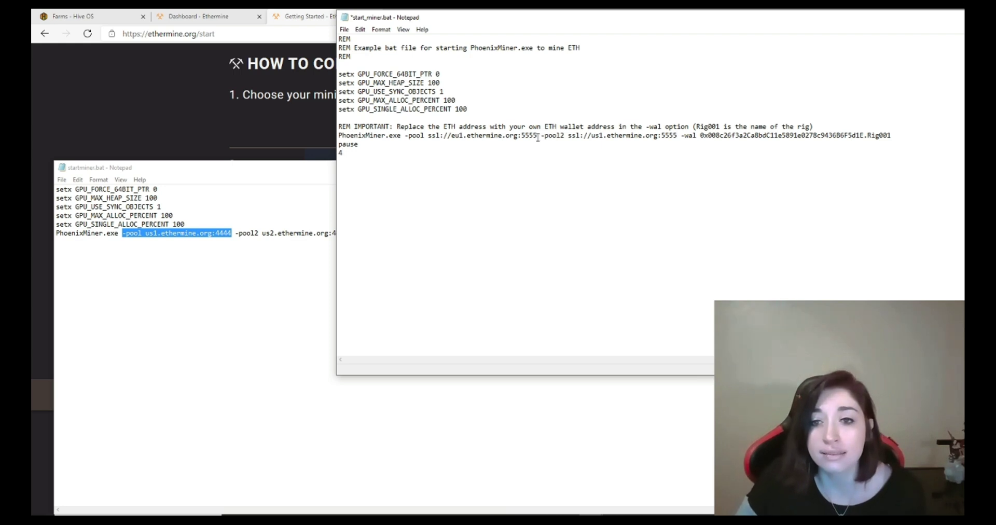
{"action": "left_click_drag", "start_coordinate": [537, 136], "coordinate": [408, 137]}
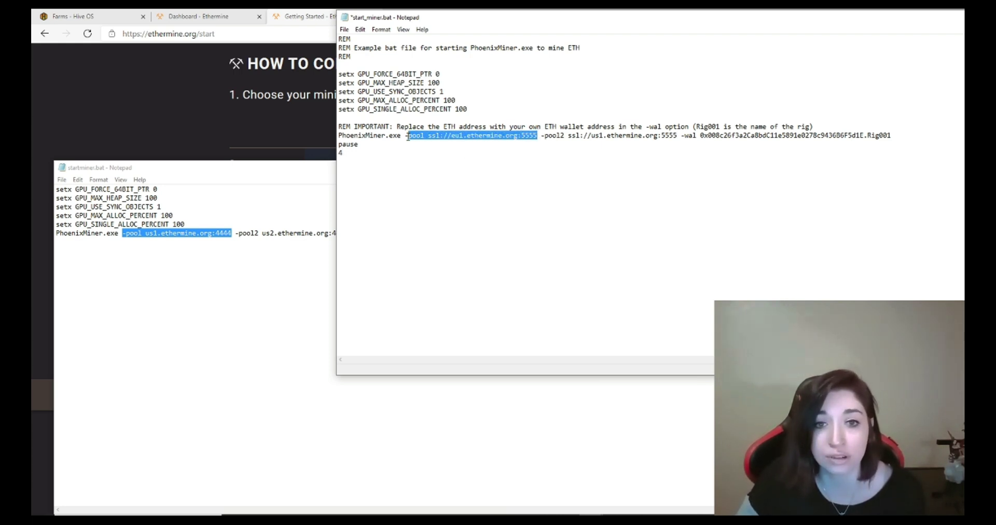
{"action": "left_click", "coordinate": [388, 156]}
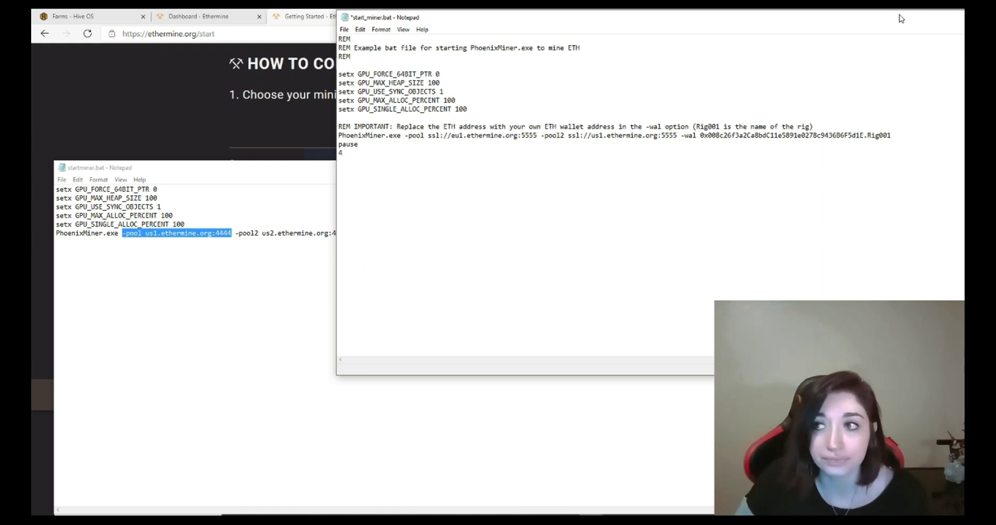
Move the start_miner.bat window toward the middle and highlight its -pool2 backup server option for review
{"action": "left_click_drag", "start_coordinate": [896, 22], "coordinate": [751, 90]}
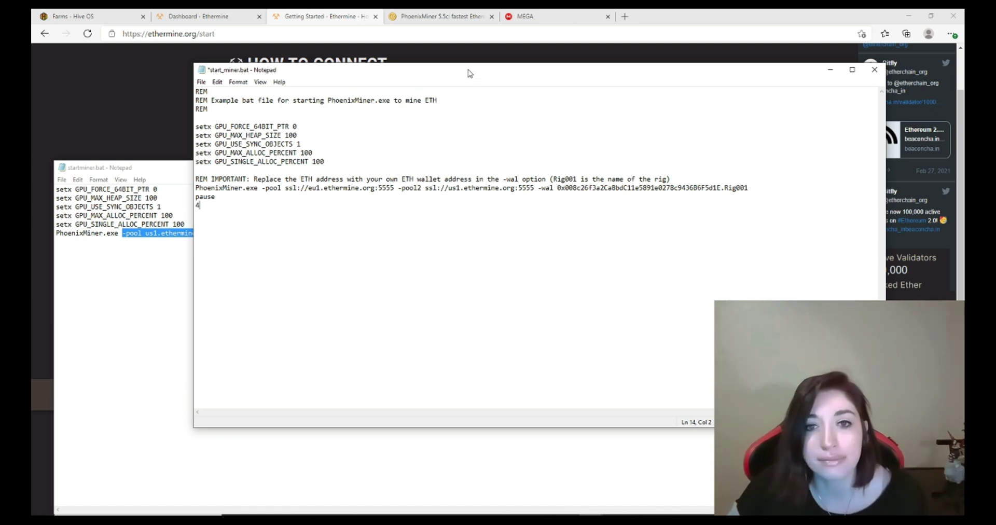
{"action": "left_click_drag", "start_coordinate": [464, 90], "coordinate": [459, 96]}
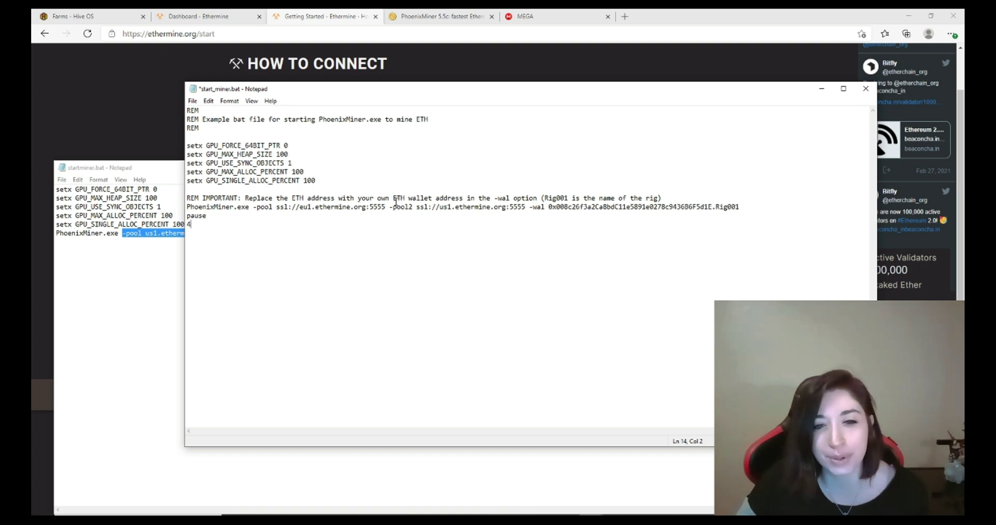
{"action": "left_click_drag", "start_coordinate": [390, 206], "coordinate": [524, 210]}
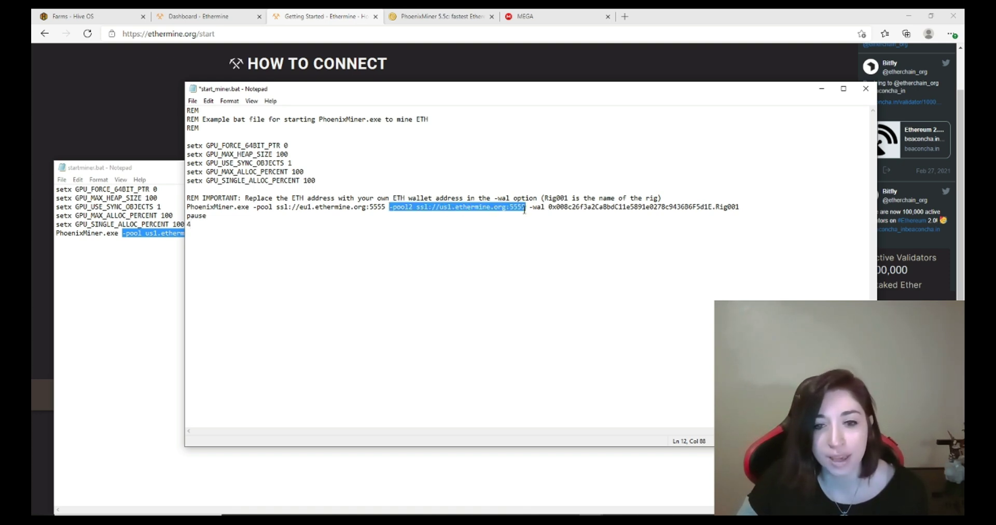
{"action": "left_click_drag", "start_coordinate": [478, 95], "coordinate": [494, 222]}
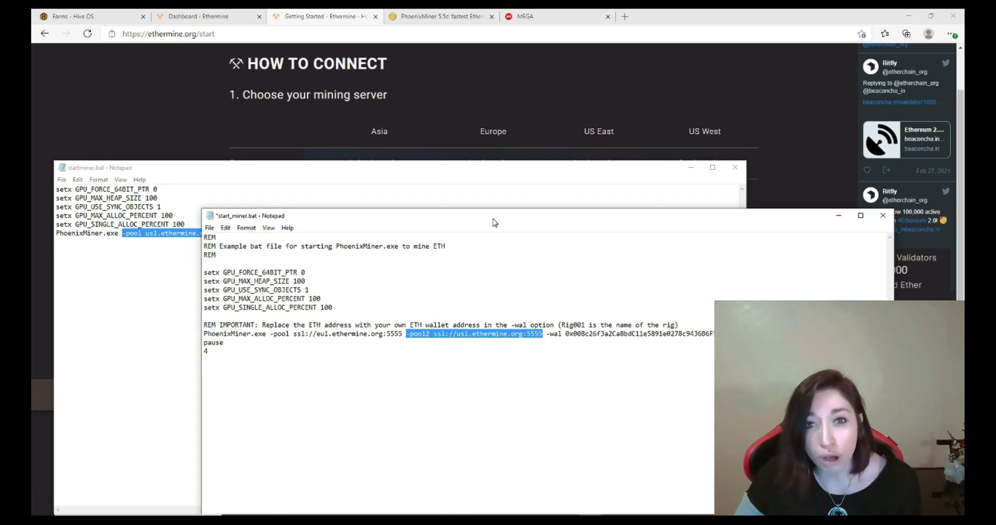
{"action": "left_click_drag", "start_coordinate": [495, 223], "coordinate": [493, 207]}
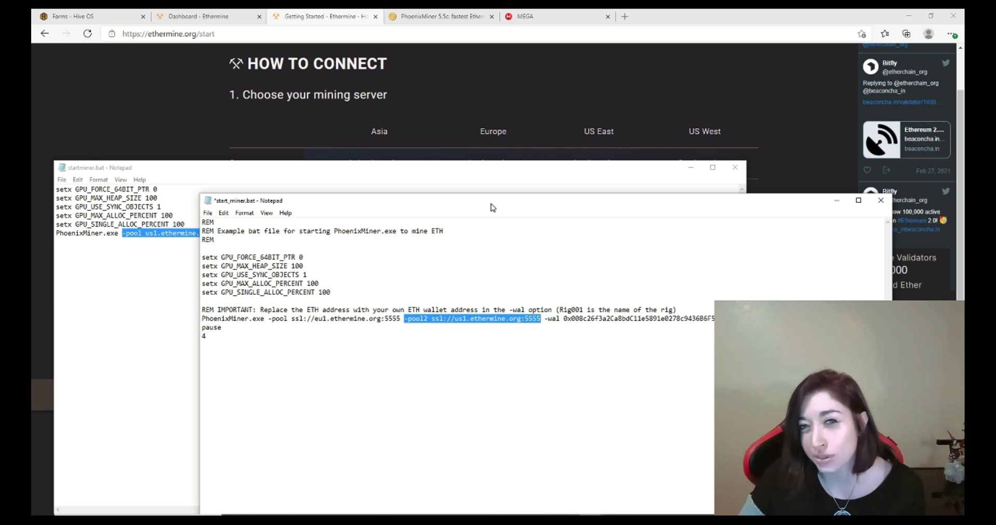
{"action": "left_click_drag", "start_coordinate": [493, 207], "coordinate": [470, 129]}
{"action": "left_click", "coordinate": [427, 280]}
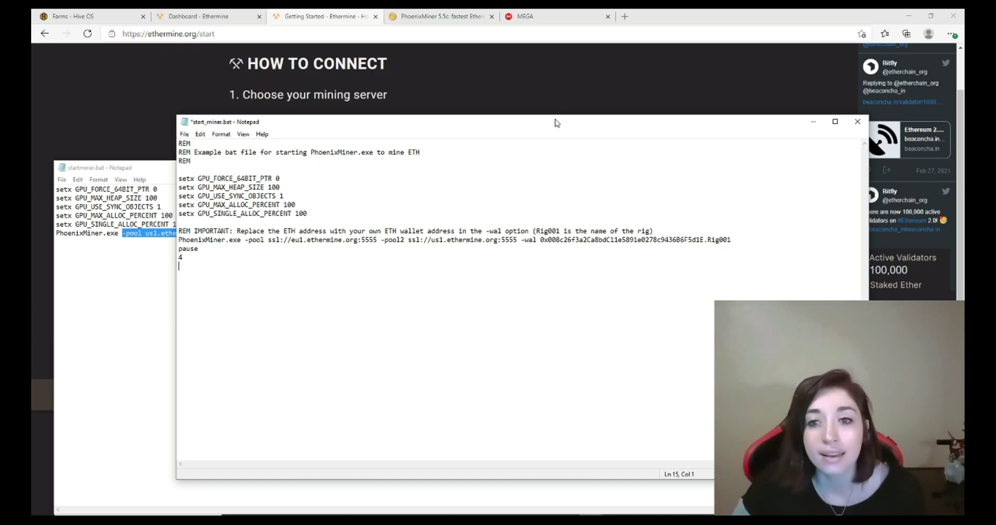
Reposition the start_miner.bat window and highlight the -wal option with its example wallet address
{"action": "left_click_drag", "start_coordinate": [554, 121], "coordinate": [552, 177]}
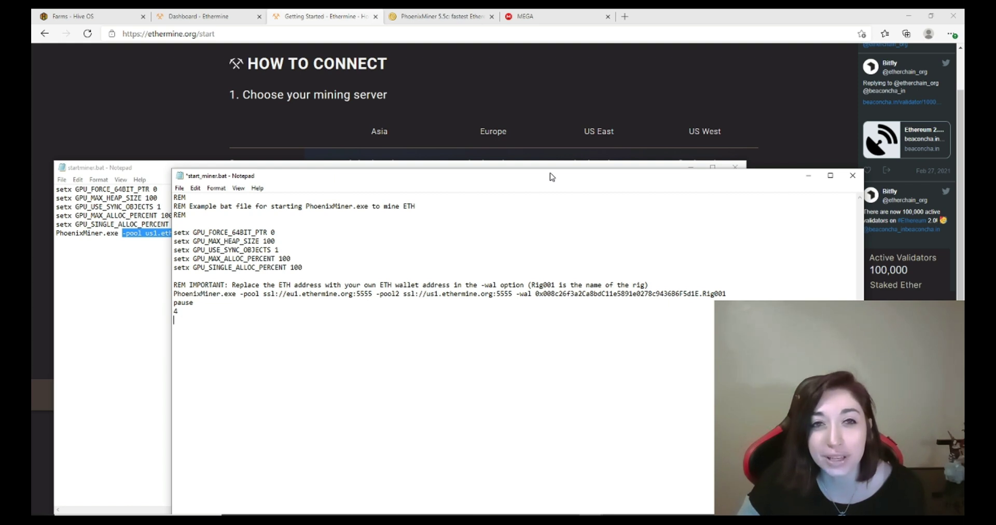
{"action": "left_click_drag", "start_coordinate": [552, 177], "coordinate": [572, 151]}
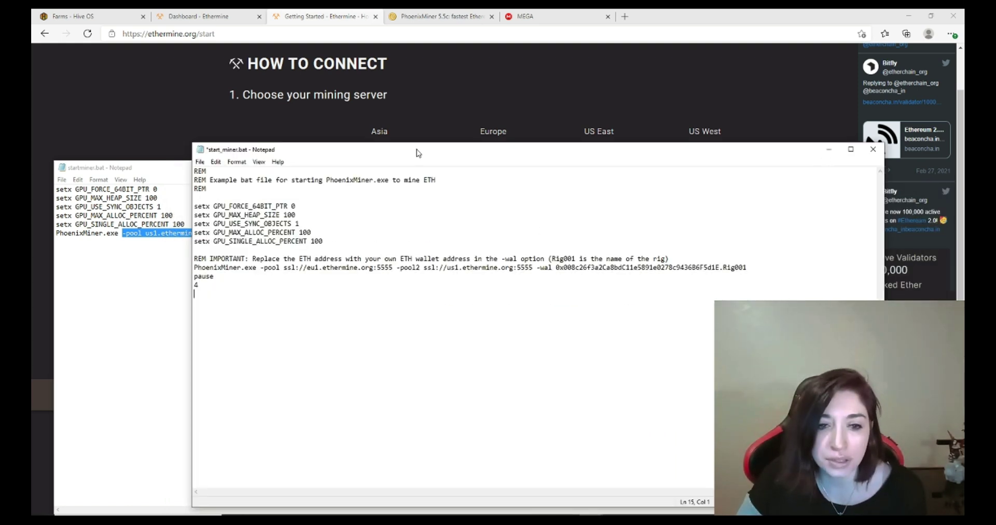
{"action": "left_click_drag", "start_coordinate": [483, 148], "coordinate": [516, 97]}
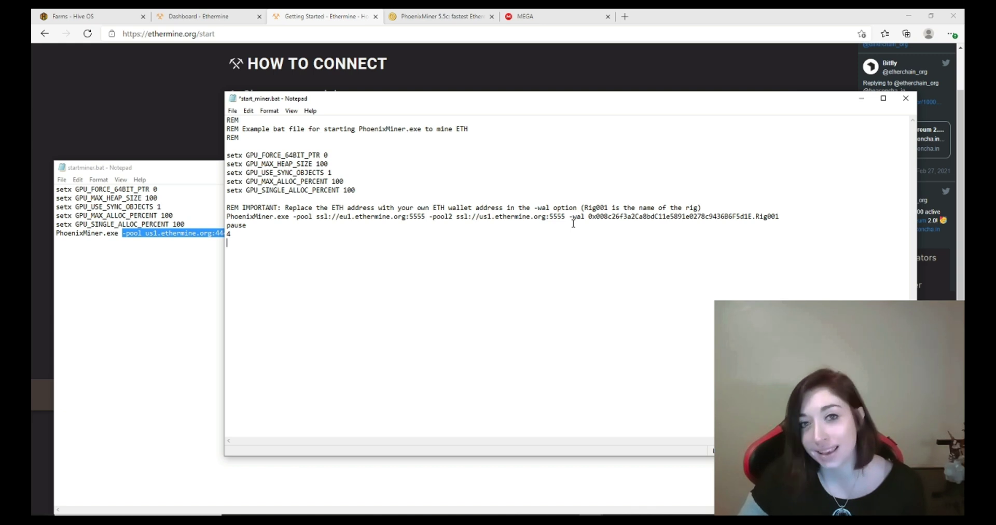
{"action": "left_click_drag", "start_coordinate": [571, 216], "coordinate": [753, 216]}
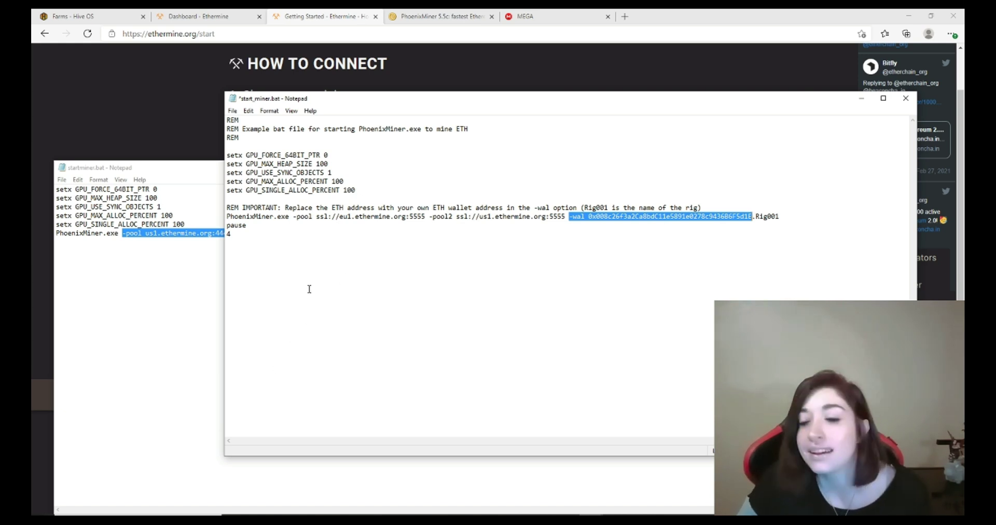
Highlight the example wallet address and the Rig001 worker name in the -wal option of start_miner.bat for review
{"action": "left_click", "coordinate": [587, 218]}
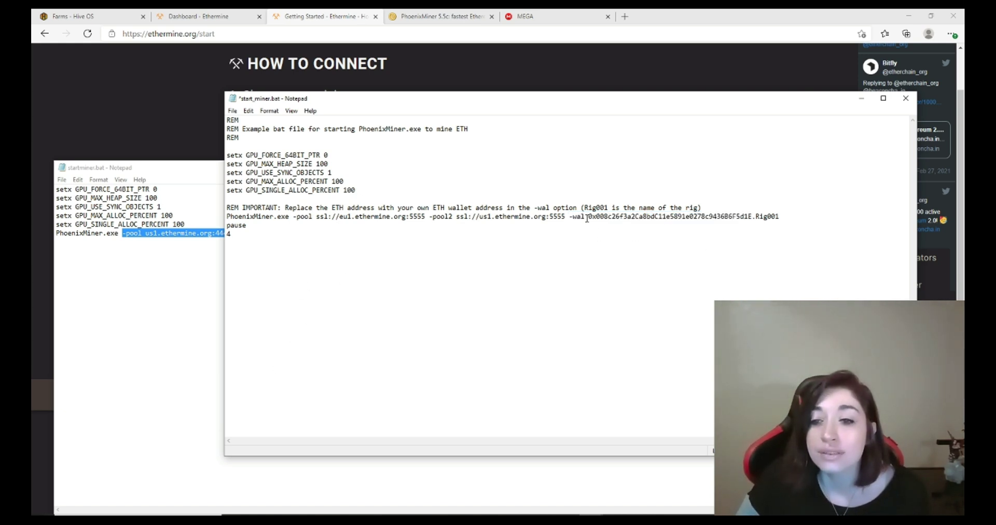
{"action": "left_click_drag", "start_coordinate": [589, 218], "coordinate": [752, 221]}
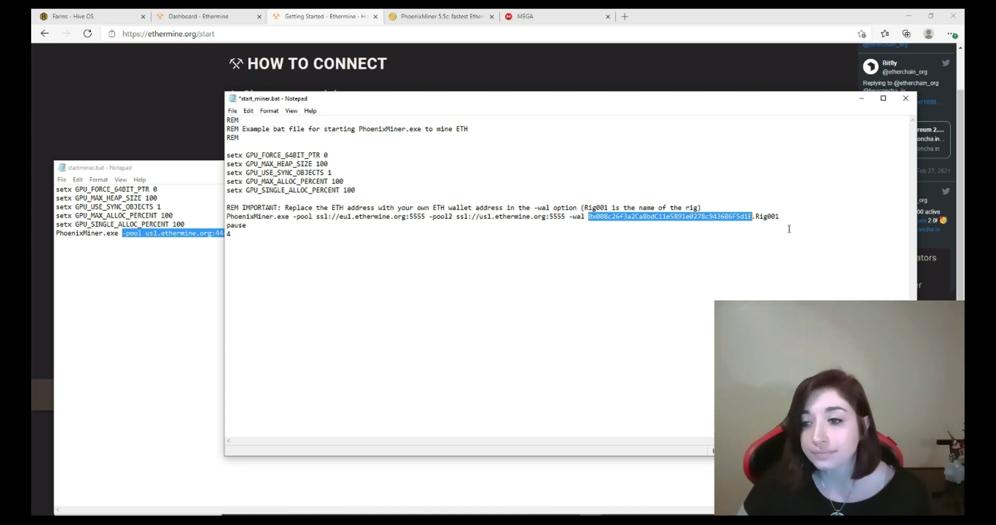
{"action": "left_click", "coordinate": [755, 217]}
{"action": "left_click_drag", "start_coordinate": [756, 217], "coordinate": [780, 217]}
{"action": "left_click", "coordinate": [790, 241]}
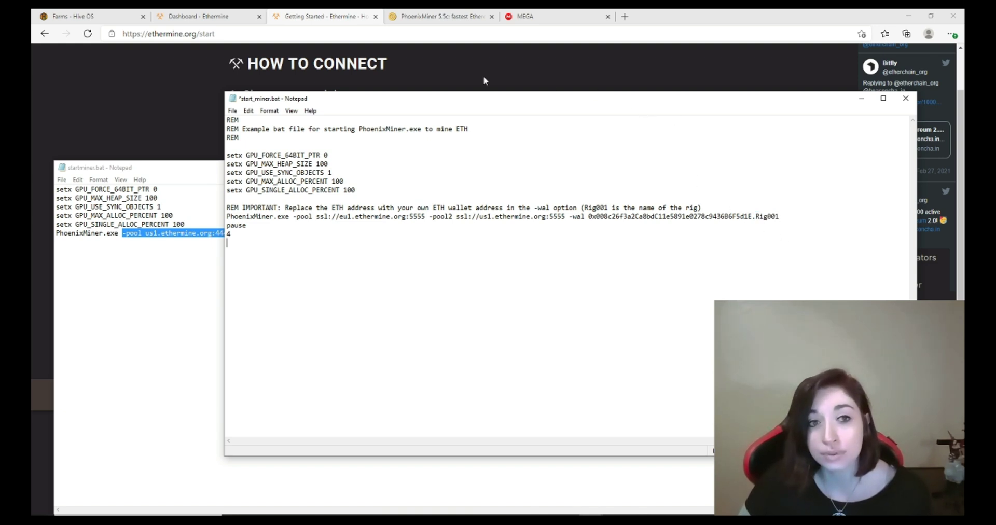
Compare the rig name following the wallet address in startminer.bat with the Rig001 name in start_miner.bat
{"action": "left_click", "coordinate": [188, 167]}
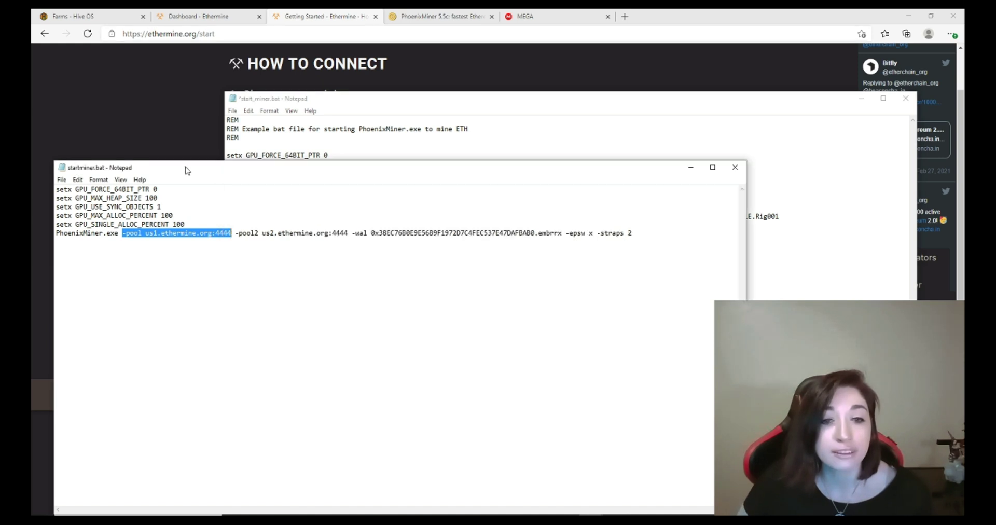
{"action": "left_click_drag", "start_coordinate": [539, 233], "coordinate": [563, 233]}
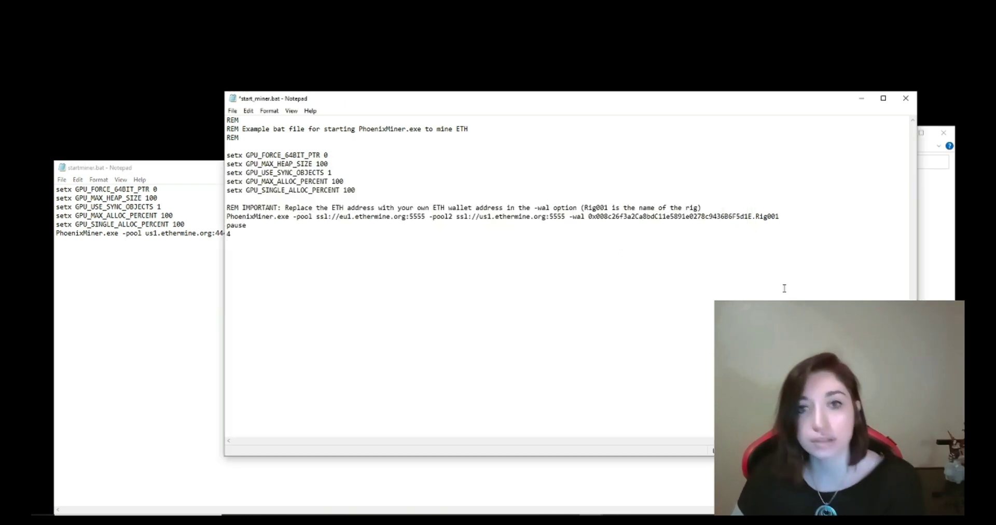
{"action": "left_click_drag", "start_coordinate": [756, 216], "coordinate": [783, 216]}
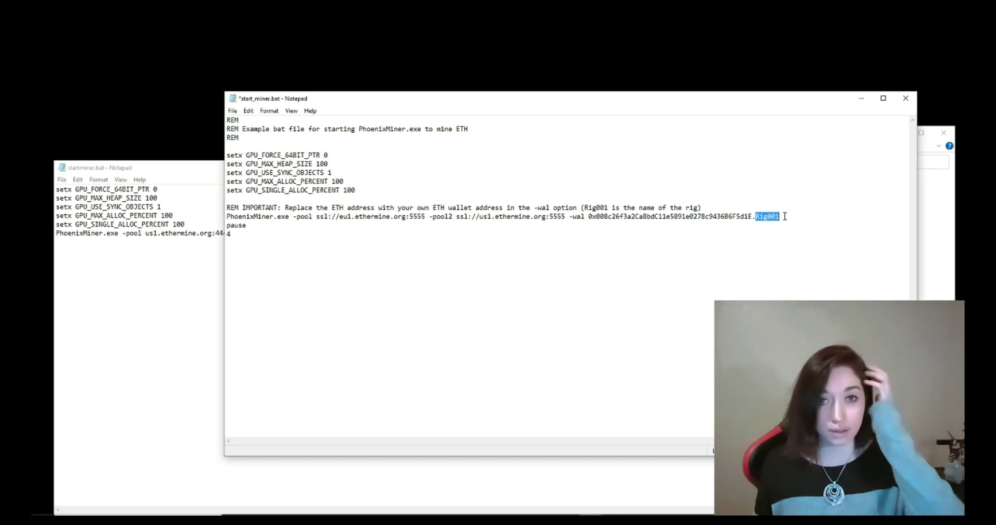
Delete the stray 4 on the line below pause in start_miner.bat
{"action": "left_click", "coordinate": [267, 227]}
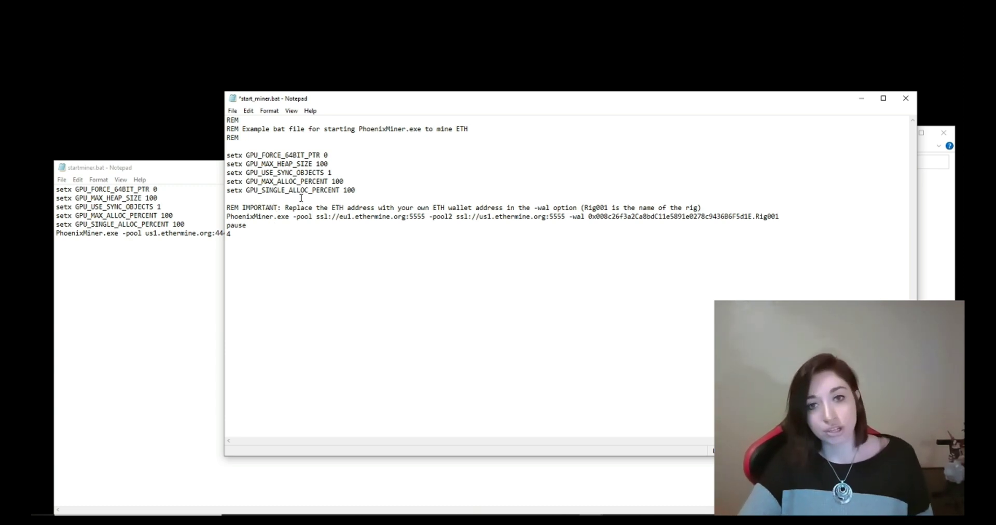
{"action": "left_click", "coordinate": [233, 236]}
{"action": "key", "text": "BackSpace"}
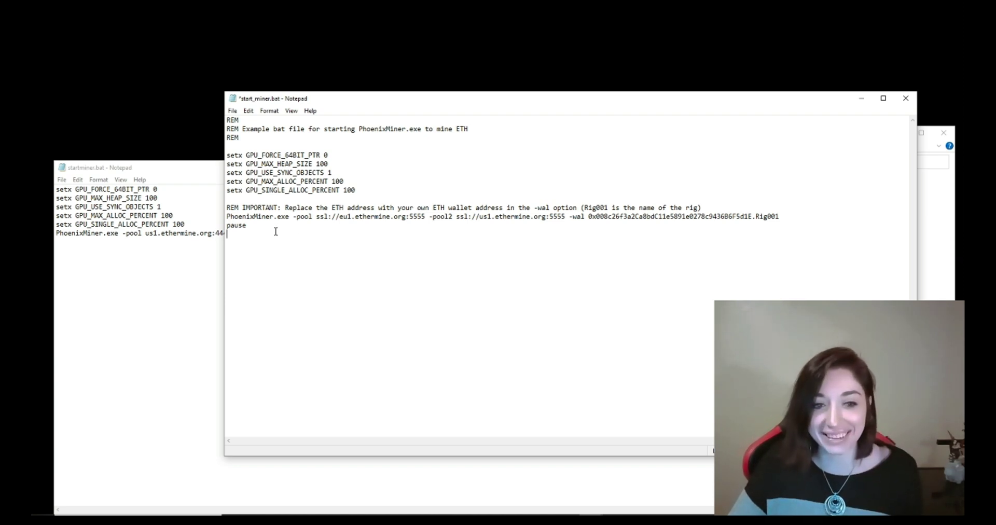
Highlight the pause line in start_miner.bat and the -straps 2 option in startminer.bat for review
{"action": "double_click", "coordinate": [229, 227]}
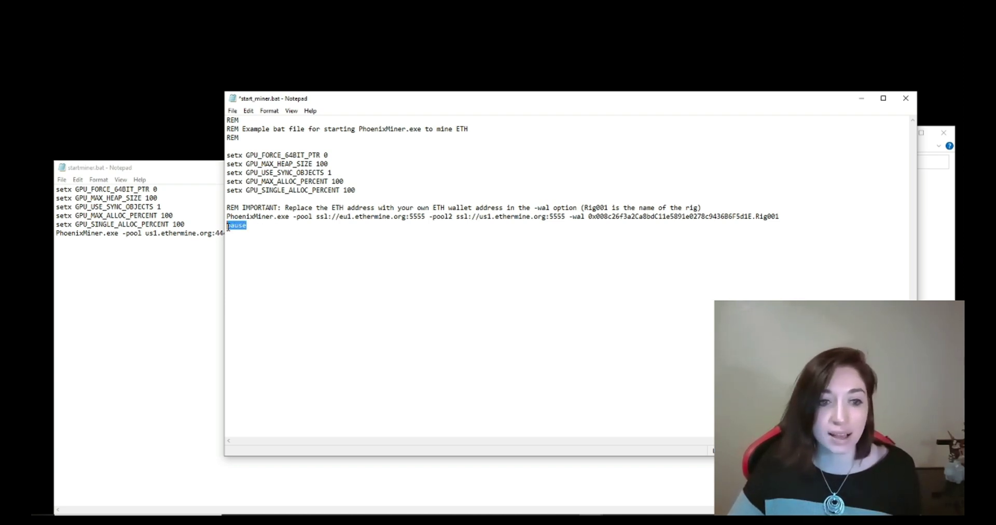
{"action": "left_click", "coordinate": [164, 174]}
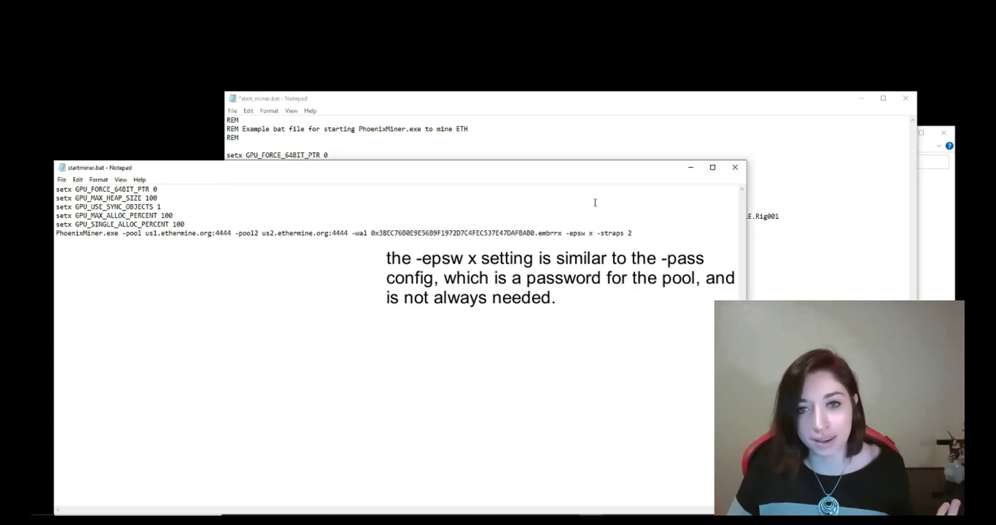
{"action": "left_click", "coordinate": [598, 235]}
{"action": "key", "text": "shift+End"}
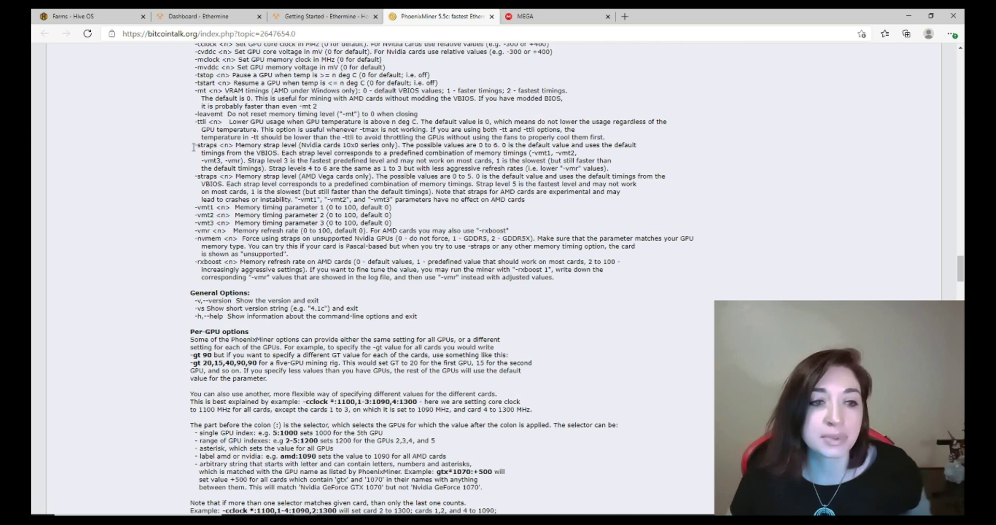
Examine the Nvidia -straps description and the other hardware options on the PhoenixMiner forum page, and return to startminer.bat in Notepad
{"action": "left_click_drag", "start_coordinate": [194, 146], "coordinate": [621, 172]}
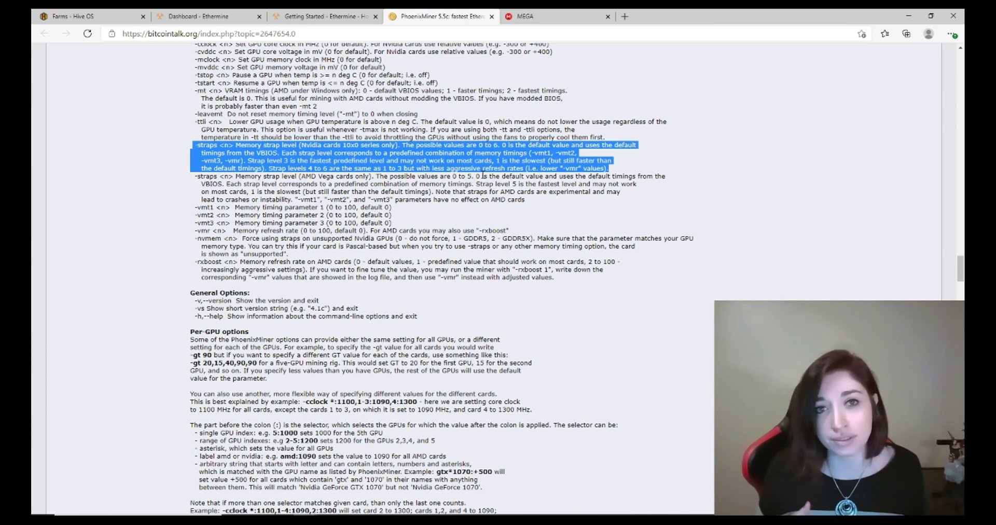
{"action": "left_click", "coordinate": [507, 167]}
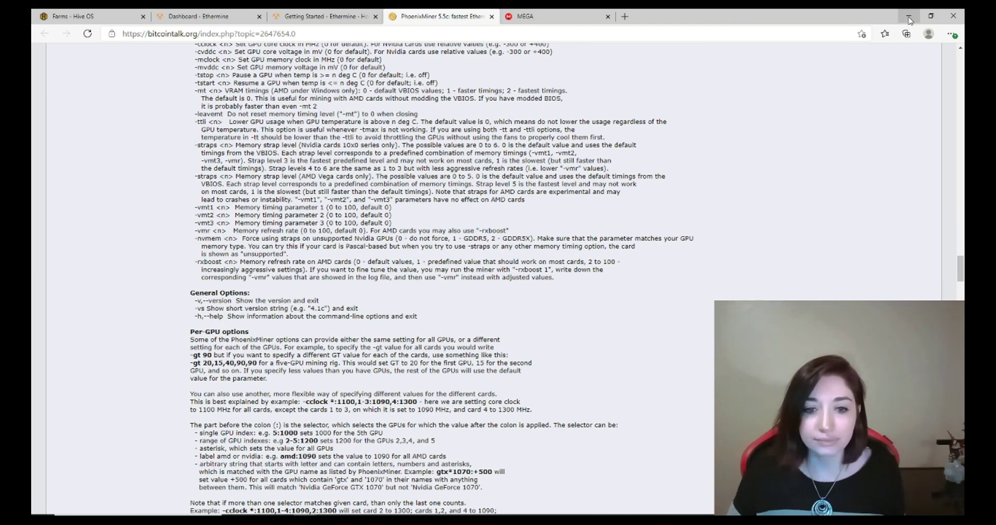
{"action": "scroll", "coordinate": [690, 331], "scroll_direction": "up", "scroll_amount": 3}
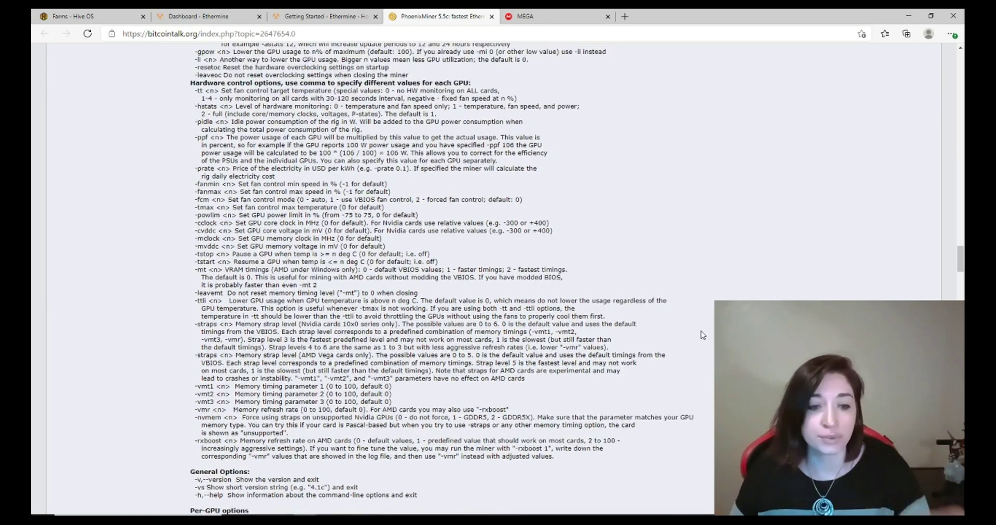
{"action": "scroll", "coordinate": [701, 332], "scroll_direction": "up", "scroll_amount": 2}
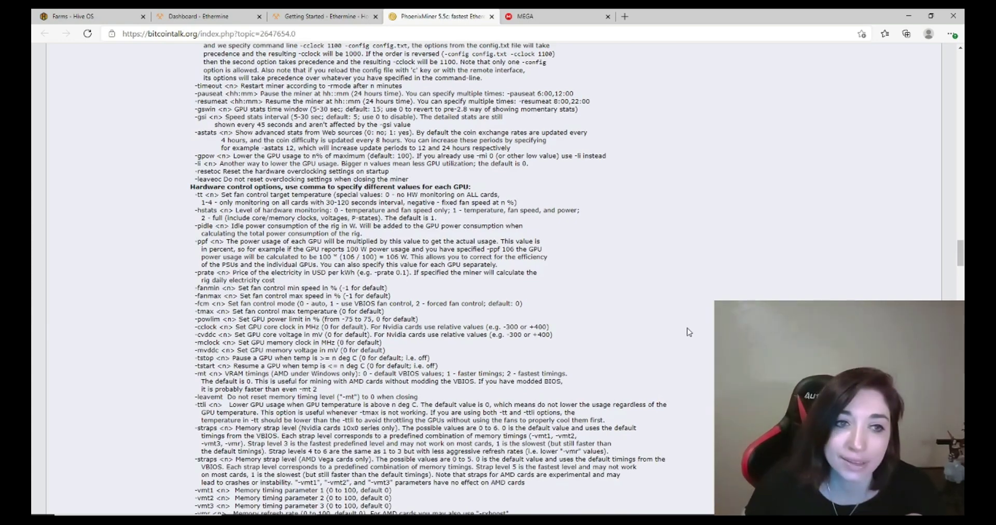
{"action": "scroll", "coordinate": [685, 331], "scroll_direction": "up", "scroll_amount": 1}
{"action": "scroll", "coordinate": [678, 329], "scroll_direction": "up", "scroll_amount": 1}
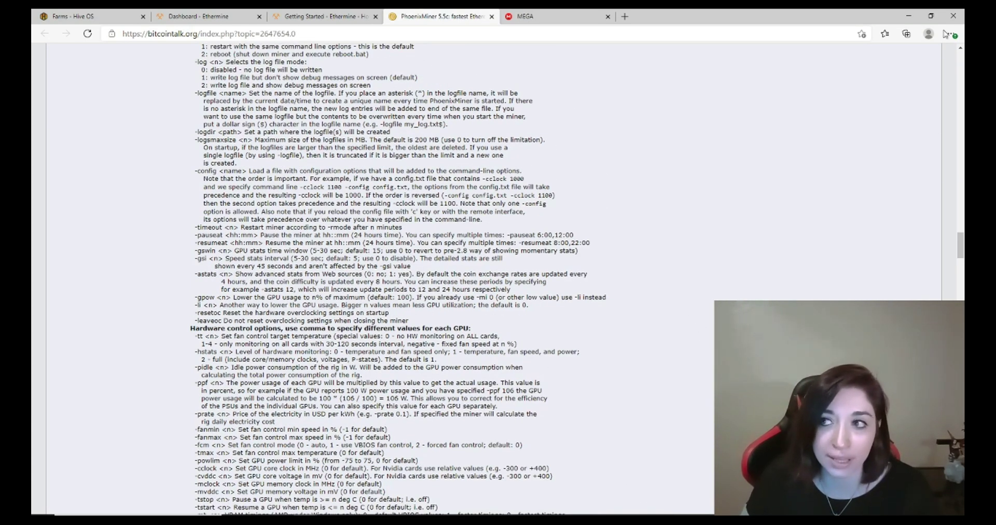
{"action": "scroll", "coordinate": [759, 257], "scroll_direction": "up", "scroll_amount": 1}
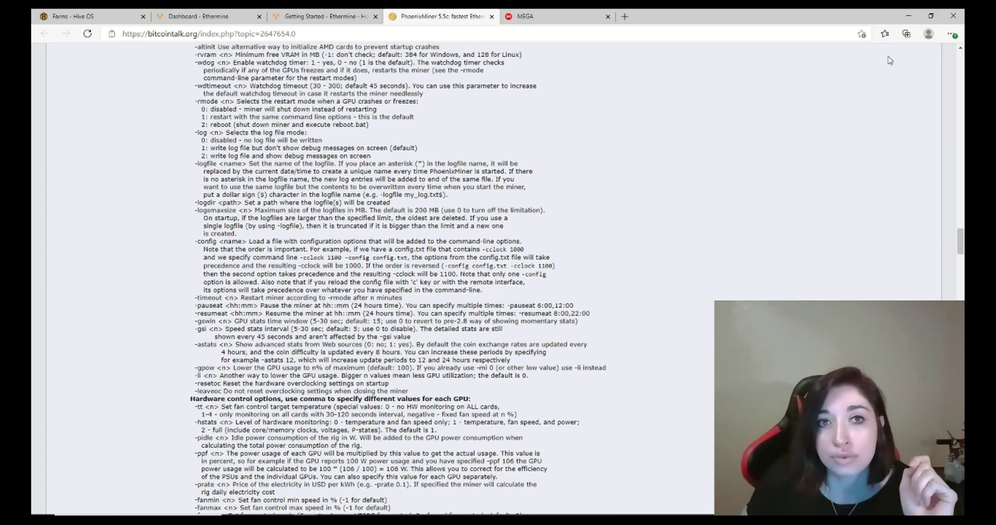
{"action": "left_click", "coordinate": [904, 14]}
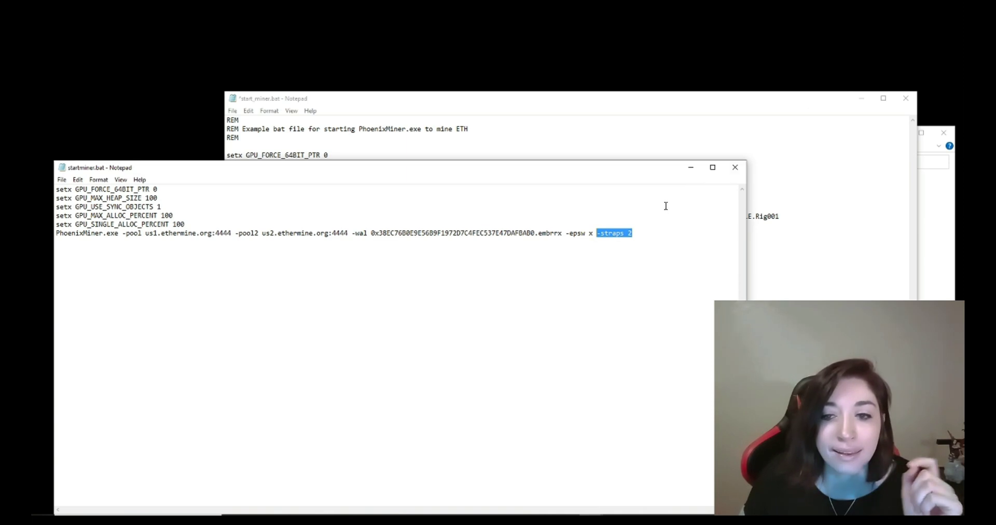
{"action": "left_click", "coordinate": [659, 242]}
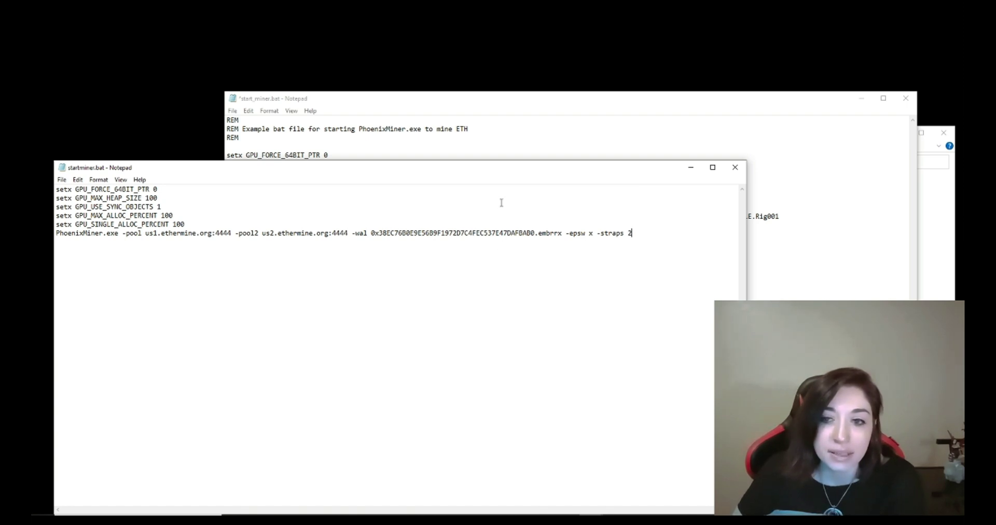
Bring up MSI Afterburner beside the start_miner.bat window and move it slightly up and to the left
{"action": "left_click", "coordinate": [520, 99]}
{"action": "left_click", "coordinate": [476, 264]}
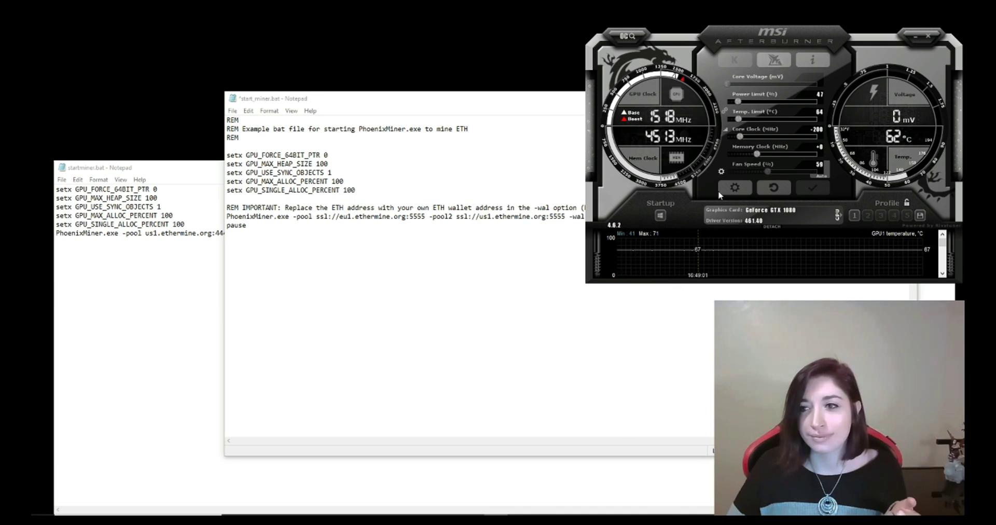
{"action": "left_click_drag", "start_coordinate": [807, 34], "coordinate": [790, 22]}
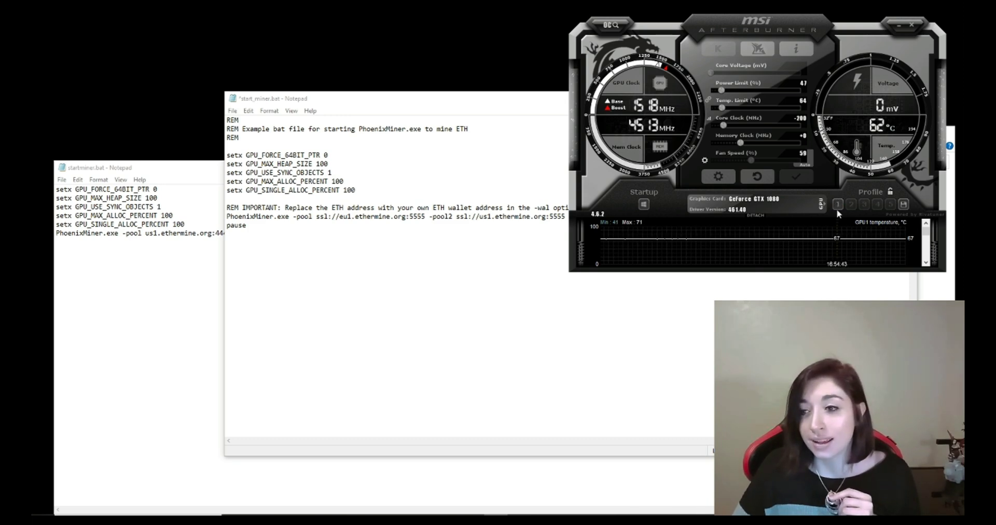
Minimize the startminer.bat and start_miner.bat Notepad windows, leaving MSI Afterburner open
{"action": "left_click", "coordinate": [179, 168]}
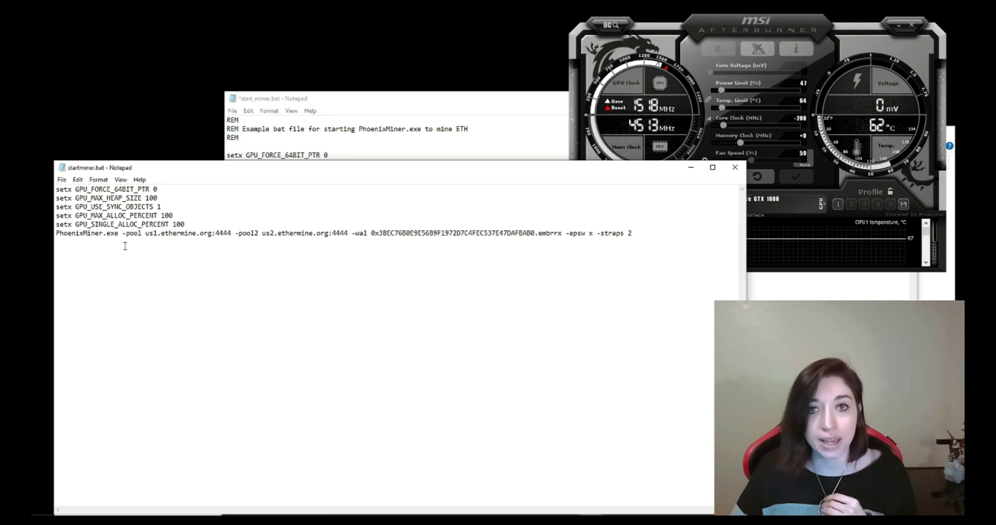
{"action": "left_click", "coordinate": [690, 167]}
{"action": "left_click", "coordinate": [524, 103]}
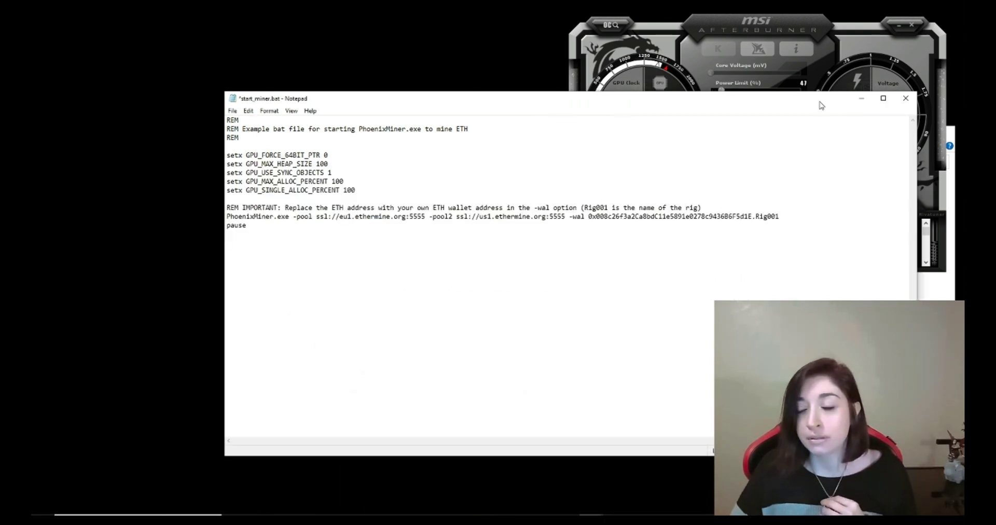
{"action": "left_click", "coordinate": [860, 100]}
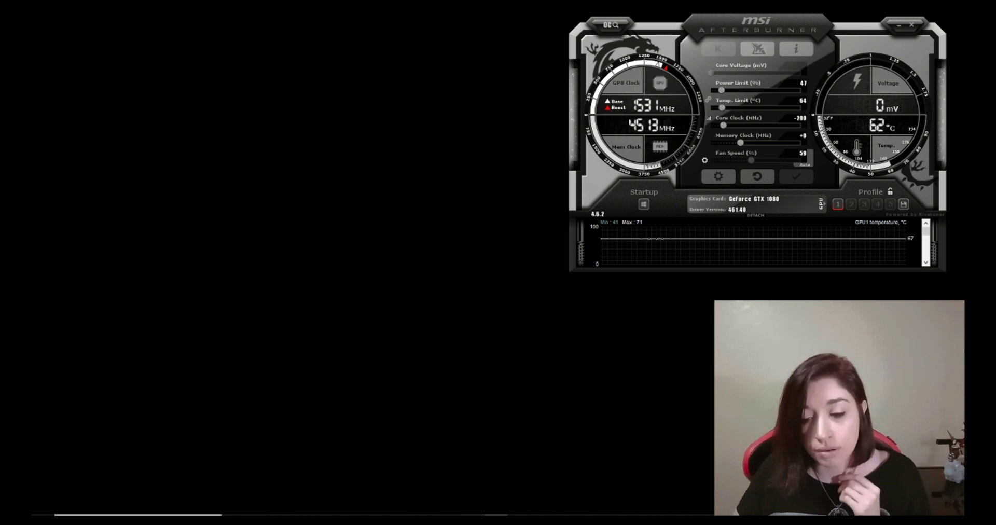
Bring up the Command Prompt running startminer.bat, check its mining output and close it to stop the miner
{"action": "mouse_move", "coordinate": [472, 518]}
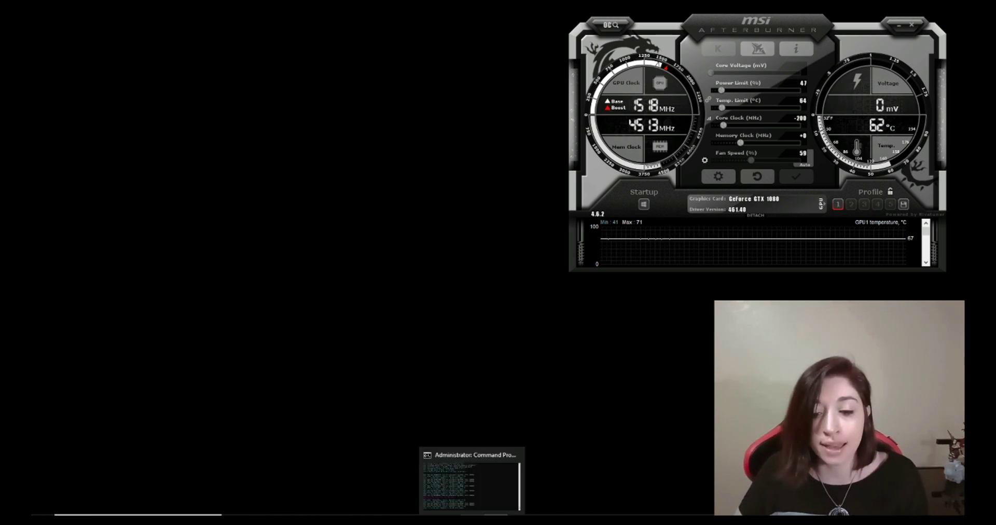
{"action": "left_click", "coordinate": [472, 519]}
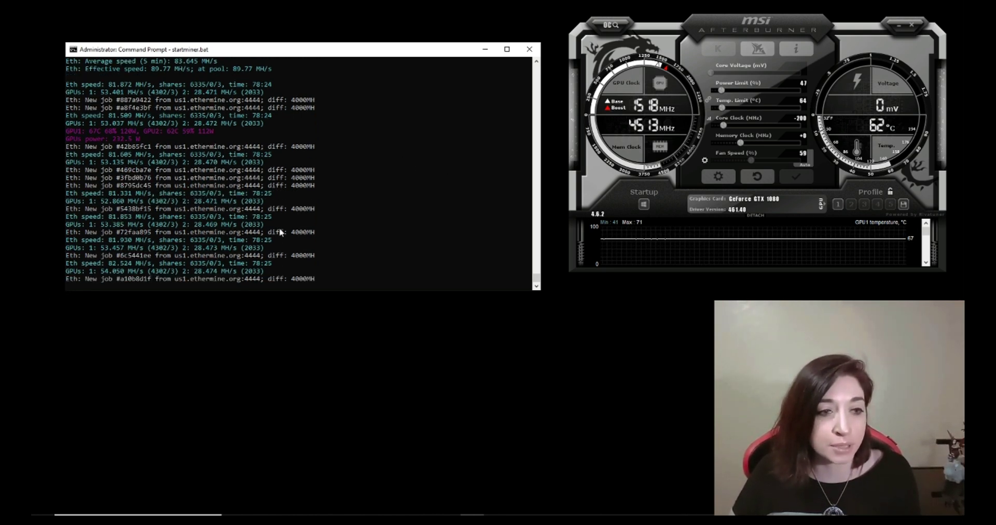
{"action": "left_click", "coordinate": [529, 53]}
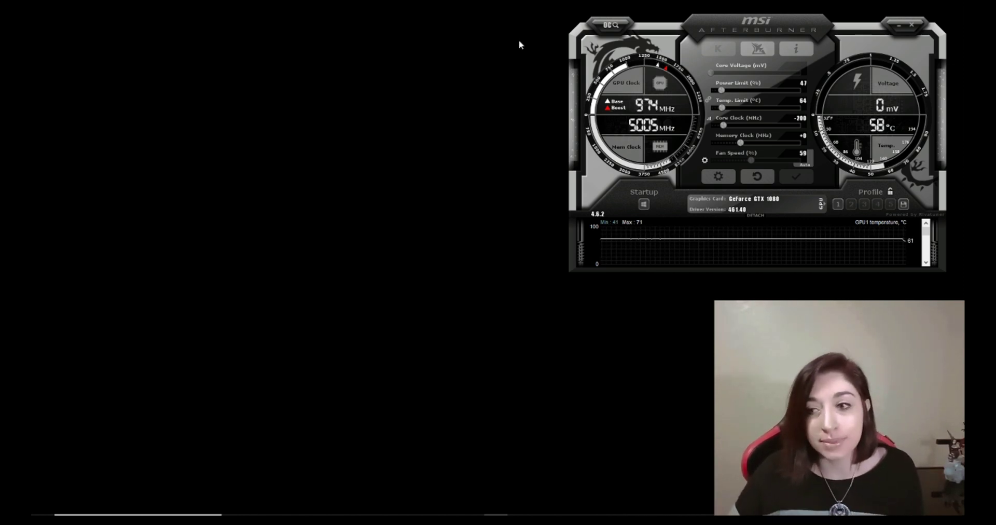
Reset the GTX 1080 and the RTX 3070 to their default settings in MSI Afterburner
{"action": "left_click", "coordinate": [762, 180]}
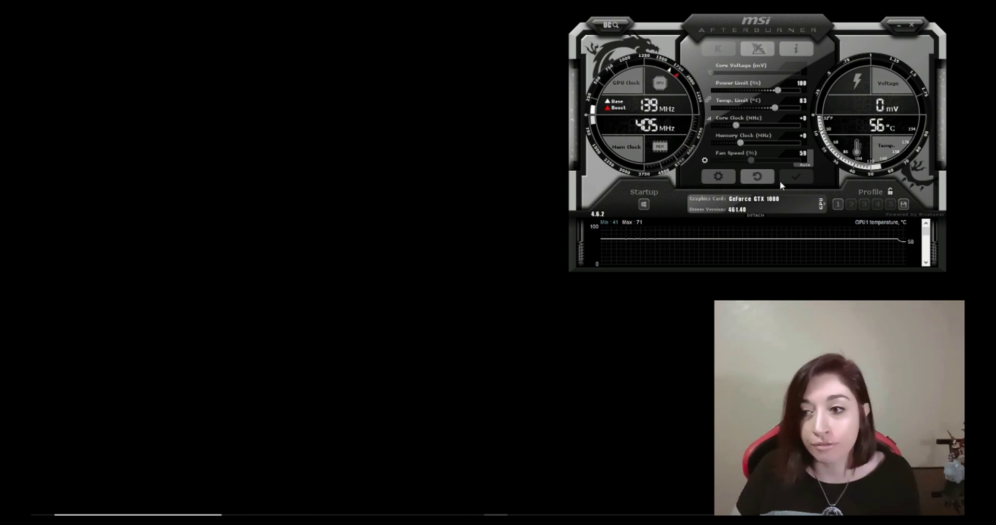
{"action": "left_click", "coordinate": [832, 205]}
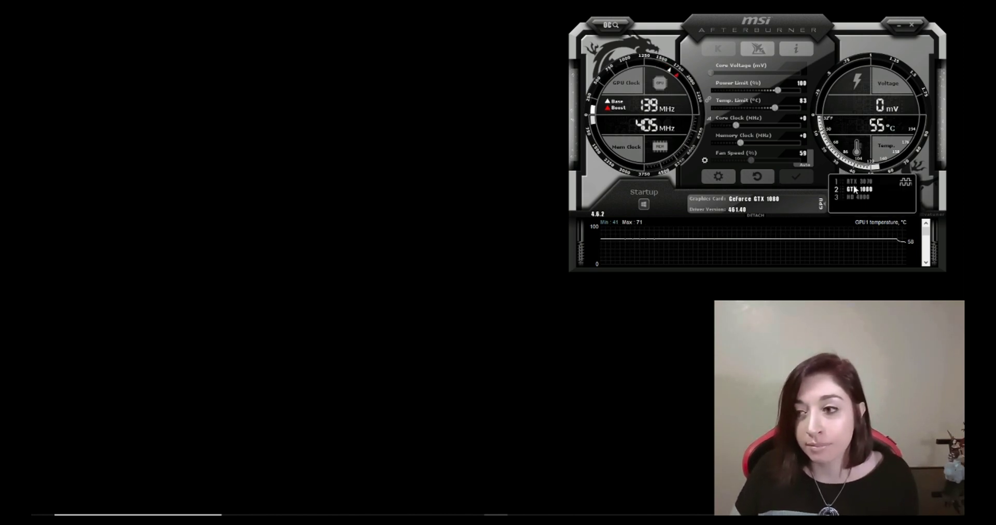
{"action": "left_click", "coordinate": [855, 182]}
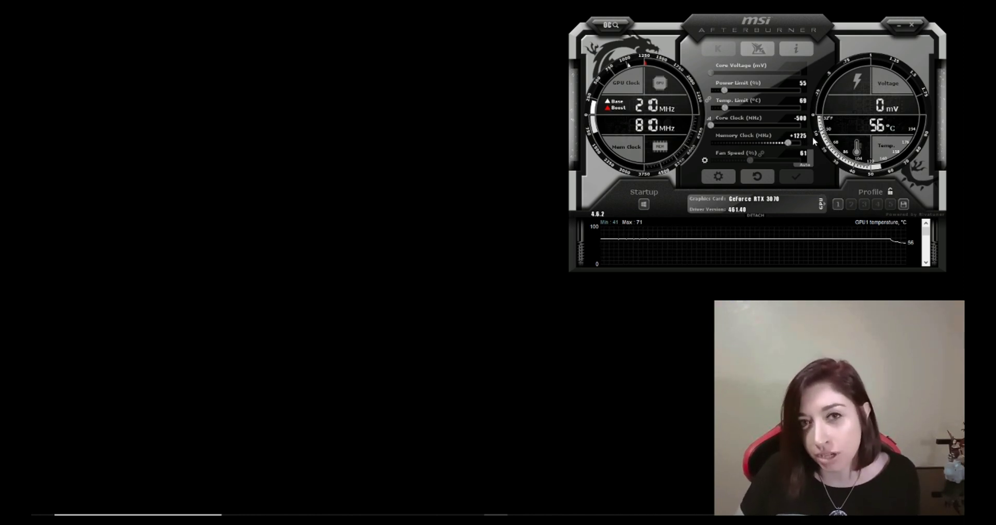
{"action": "left_click", "coordinate": [764, 180]}
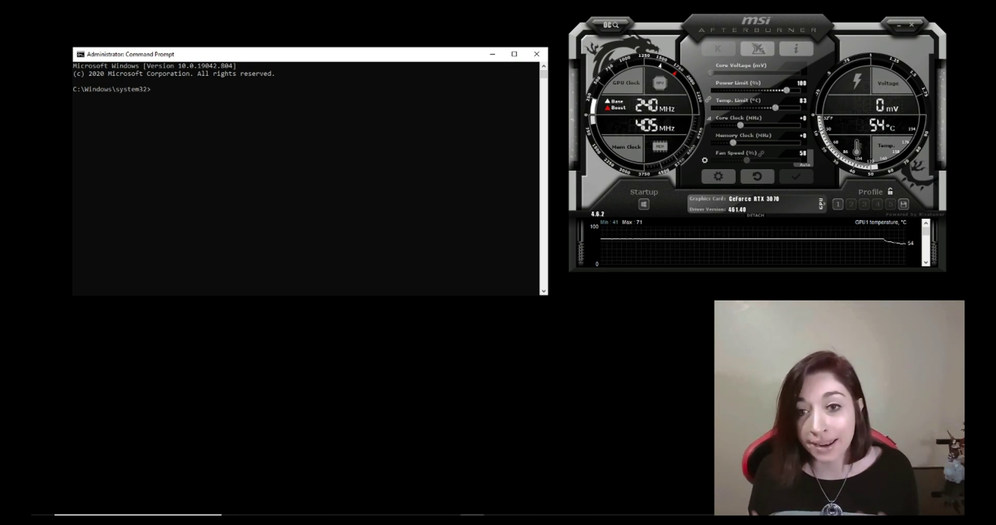
Change the Command Prompt's working directory to the phnmnr folder at the root of drive C
{"action": "type", "text": "cd \\"}
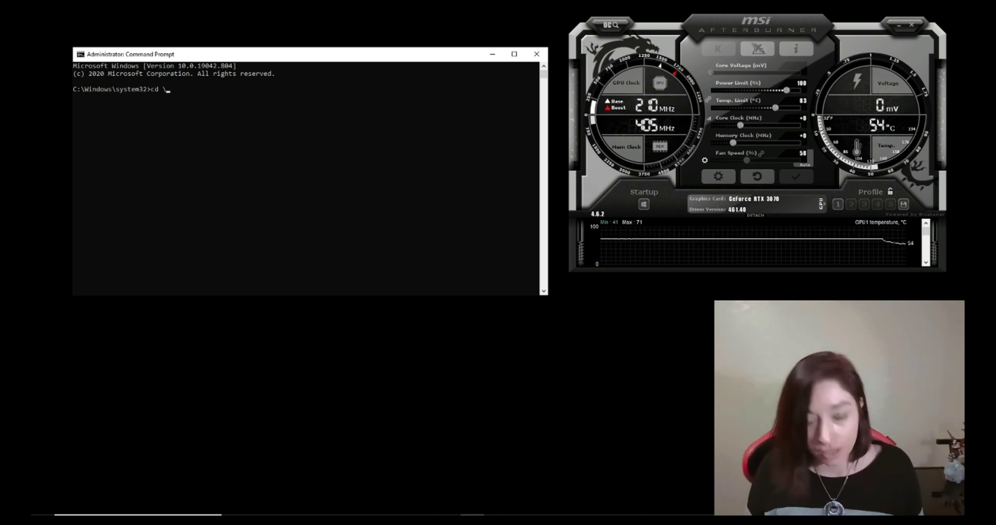
{"action": "key", "text": "Return"}
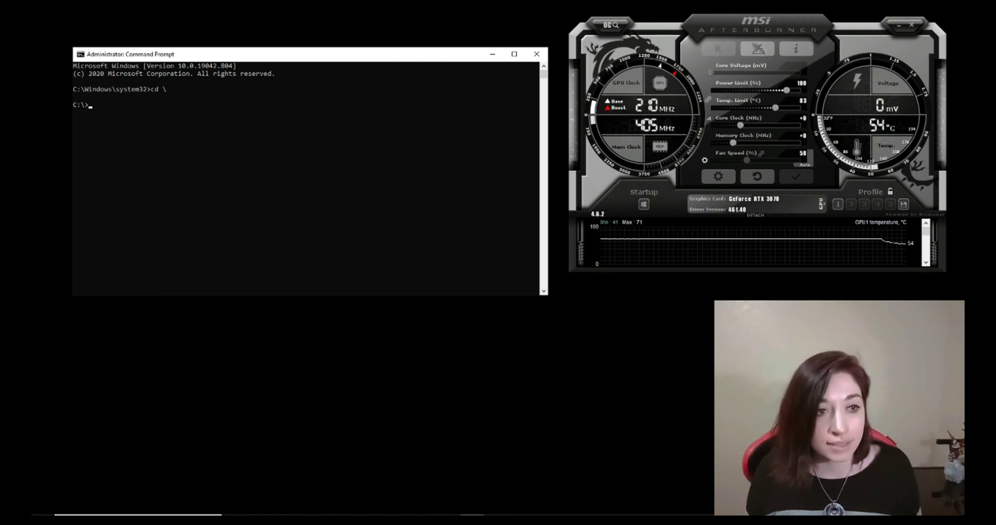
{"action": "type", "text": "cd p"}
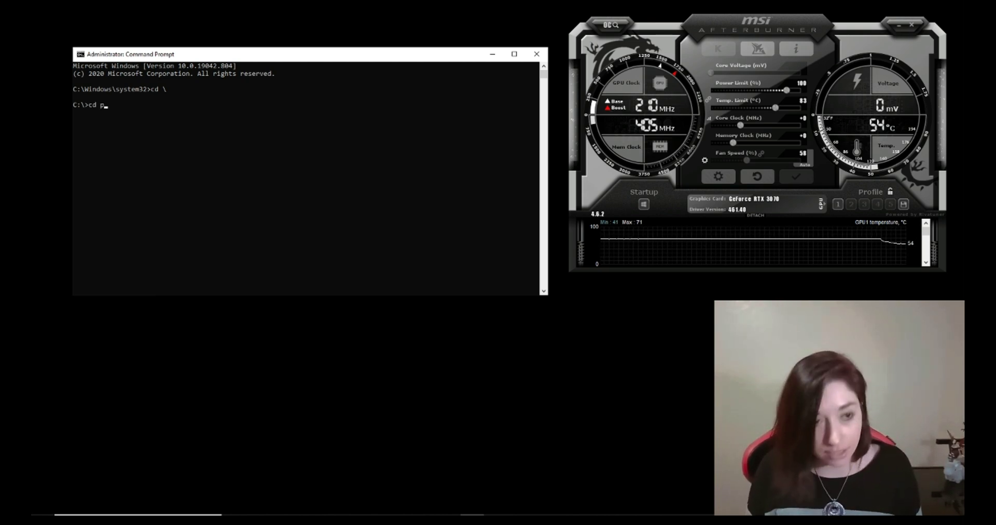
{"action": "type", "text": "hmmnr"}
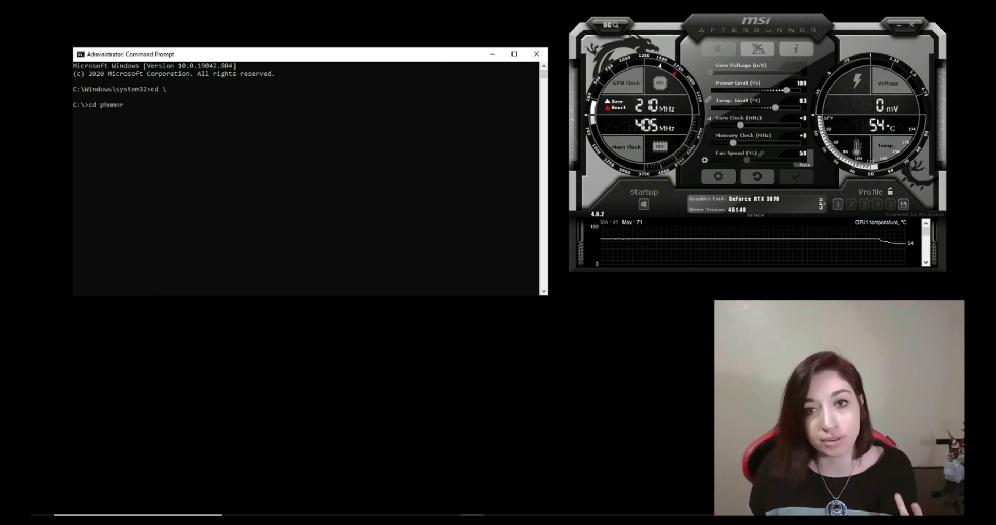
{"action": "key", "text": "Return"}
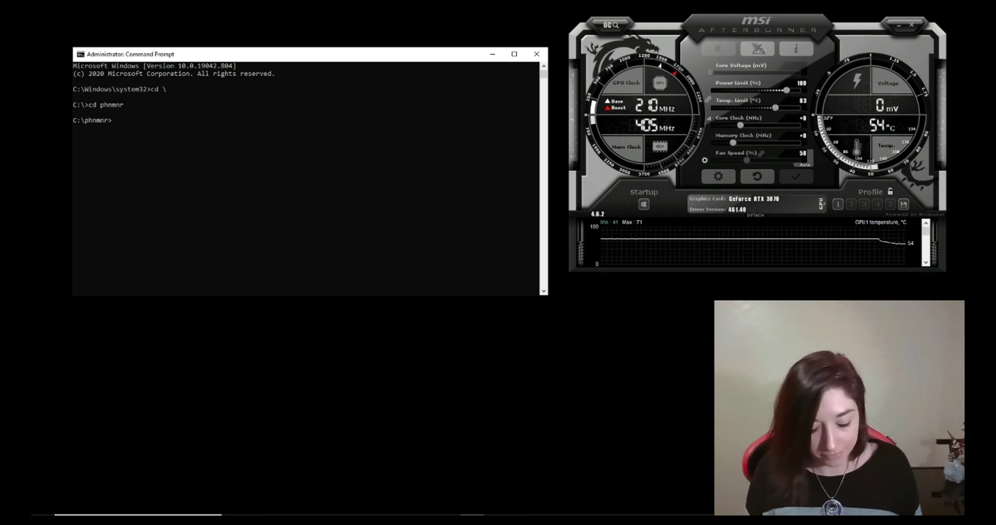
Run startminer.bat from the phnmnr folder to start mining
{"action": "type", "text": "sta"}
{"action": "key", "text": "Tab"}
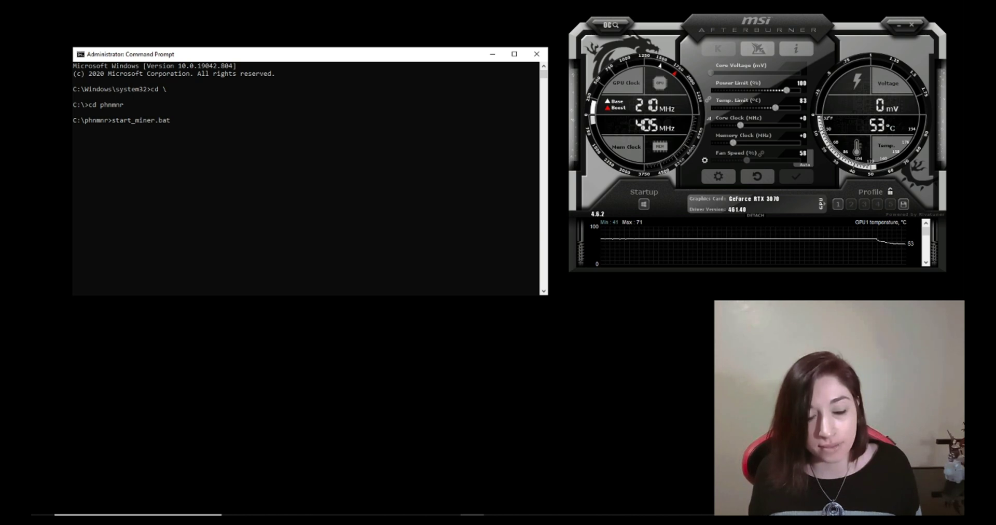
{"action": "key", "text": "Tab"}
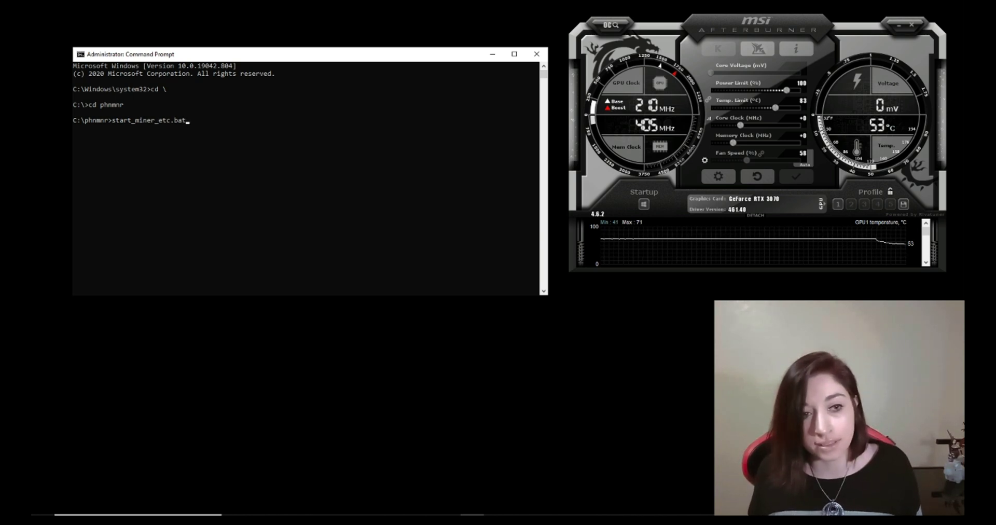
{"action": "key", "text": "Tab"}
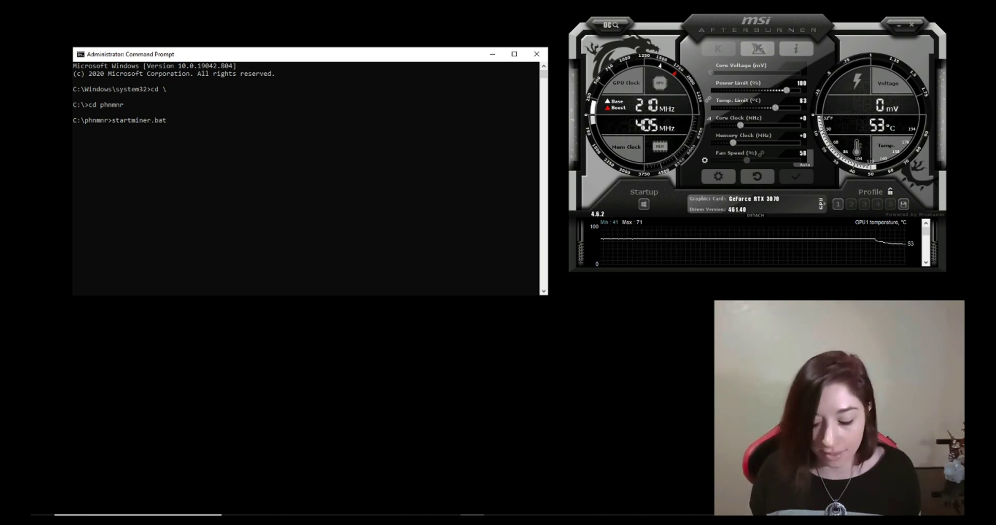
{"action": "key", "text": "Return"}
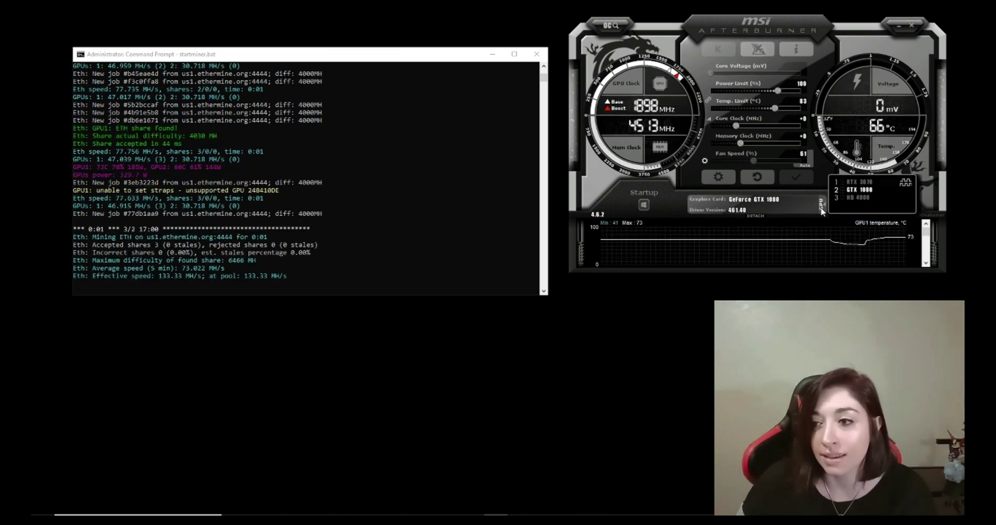
Load profile 1 for the RTX 3070 in MSI Afterburner, with power limit 55, core clock -500 and memory clock +1225
{"action": "mouse_move", "coordinate": [826, 243]}
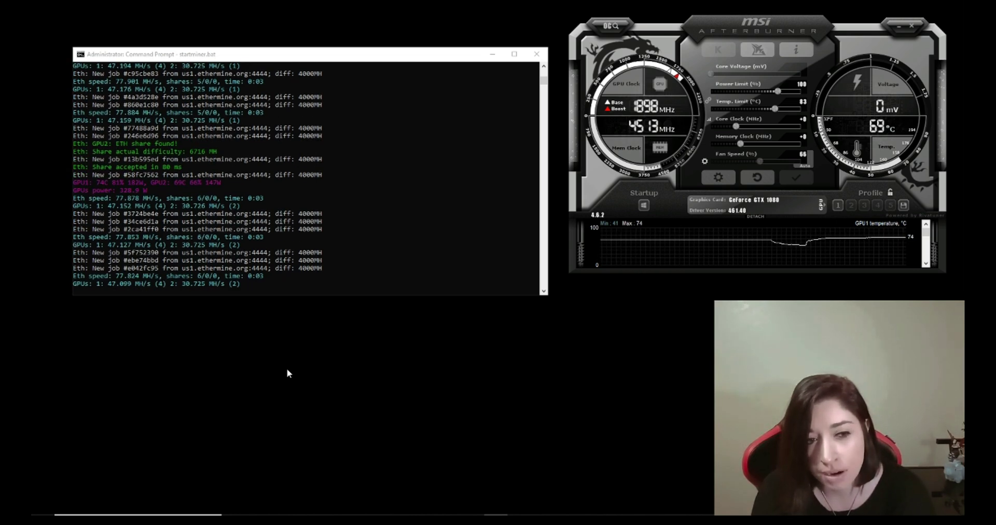
{"action": "left_click", "coordinate": [823, 206]}
{"action": "left_click", "coordinate": [839, 183]}
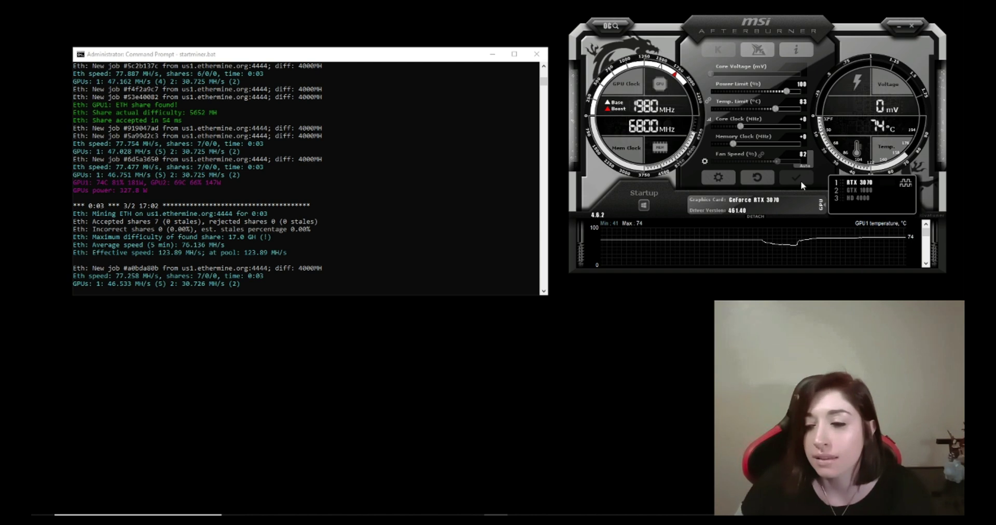
{"action": "left_click", "coordinate": [838, 205]}
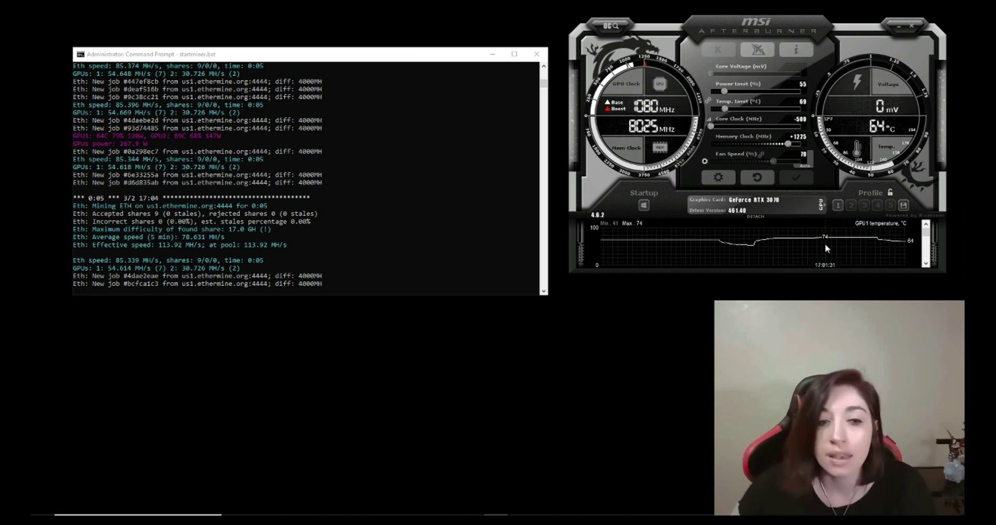
{"action": "mouse_move", "coordinate": [807, 239]}
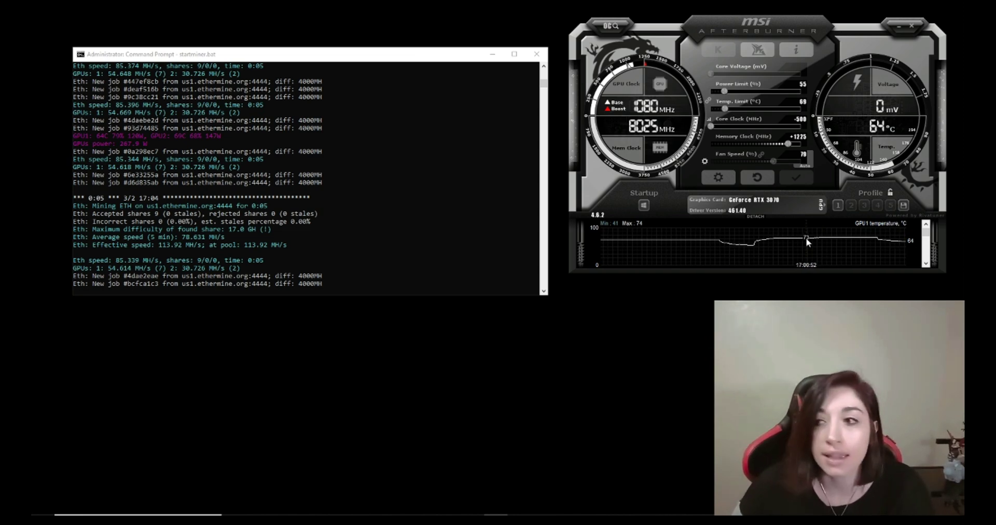
Load and apply profile 1 for the GTX 1080, with power limit 47, temperature limit 64 and core clock -200
{"action": "left_click", "coordinate": [822, 205]}
{"action": "left_click", "coordinate": [859, 190]}
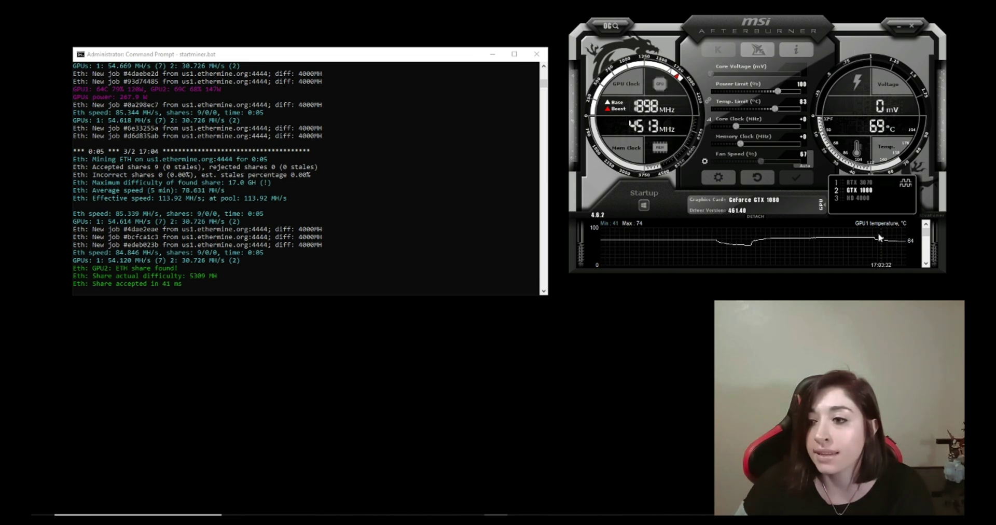
{"action": "left_click", "coordinate": [822, 206]}
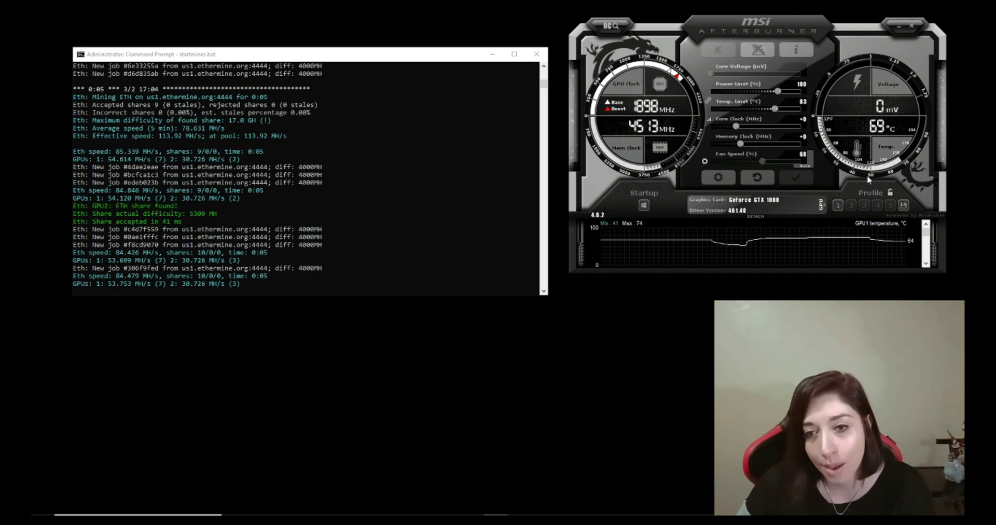
{"action": "left_click", "coordinate": [838, 205]}
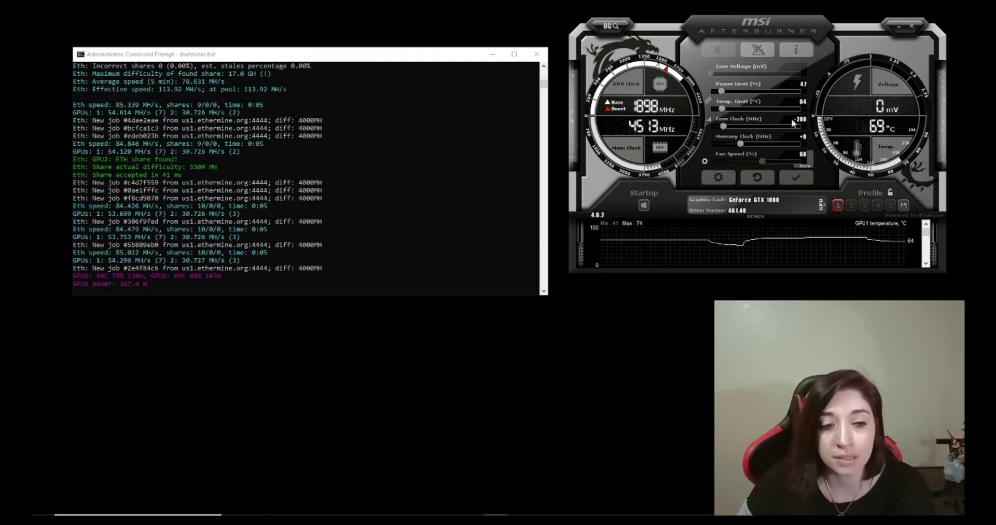
{"action": "left_click", "coordinate": [805, 175]}
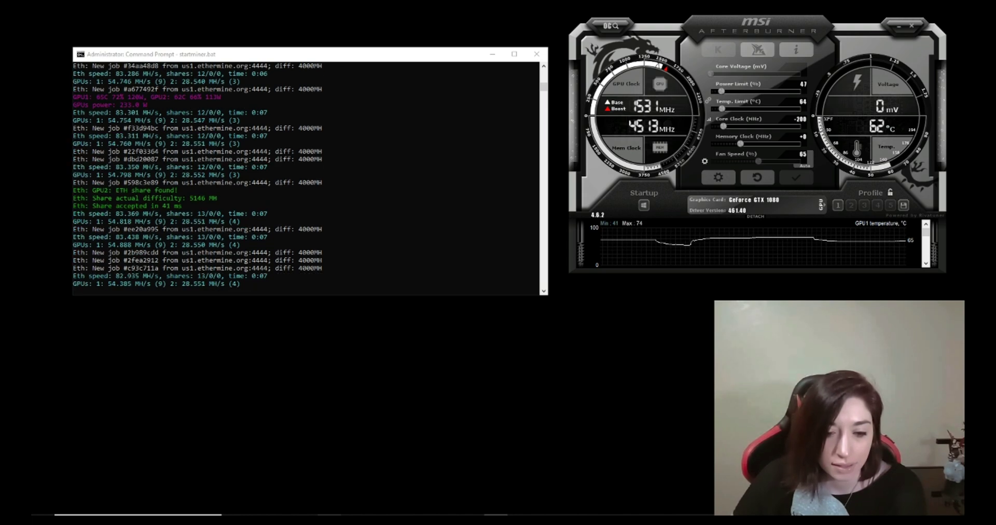
Switch to the browser and examine the hashrate and estimated earnings on the Ethermine dashboard
{"action": "mouse_move", "coordinate": [329, 518]}
{"action": "left_click", "coordinate": [348, 456]}
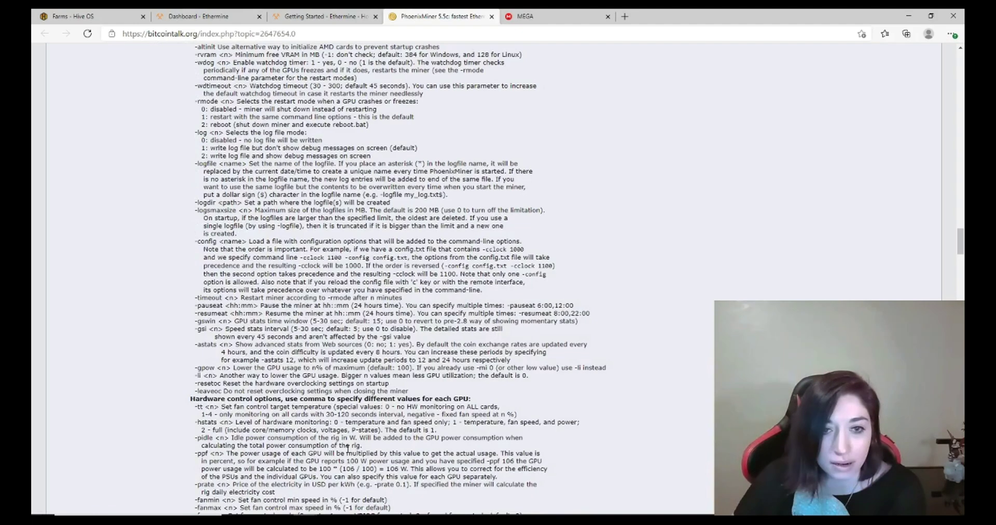
{"action": "left_click", "coordinate": [197, 17]}
{"action": "scroll", "coordinate": [493, 259], "scroll_direction": "up", "scroll_amount": 5}
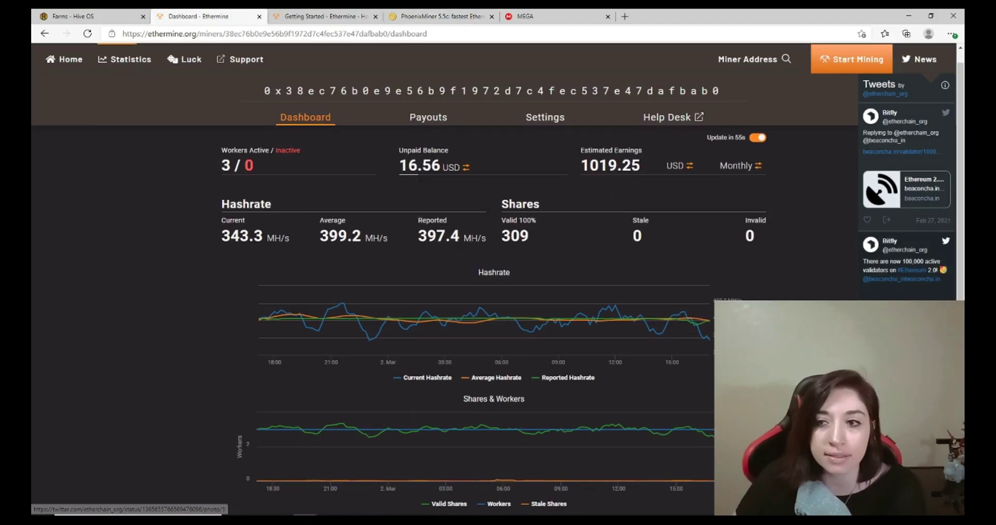
{"action": "scroll", "coordinate": [905, 218], "scroll_direction": "down", "scroll_amount": 4}
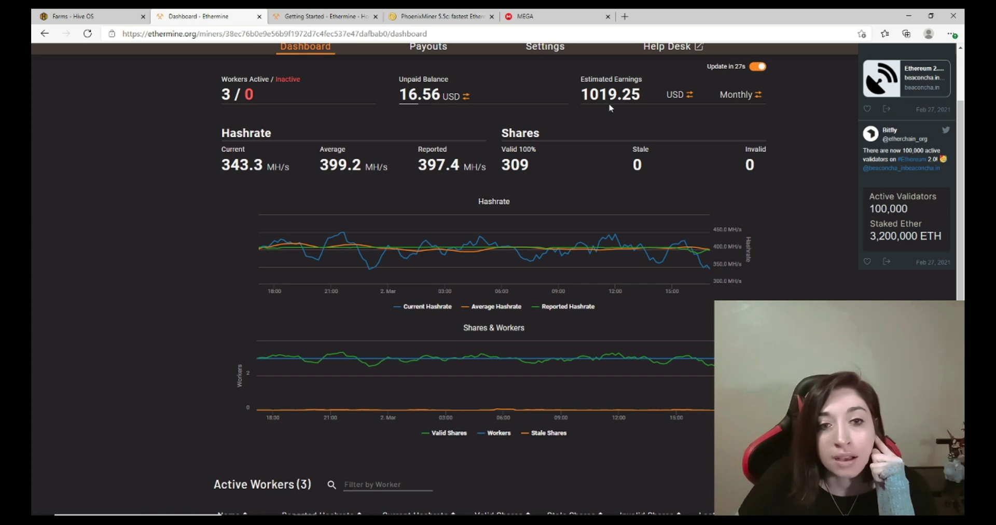
{"action": "mouse_move", "coordinate": [614, 102]}
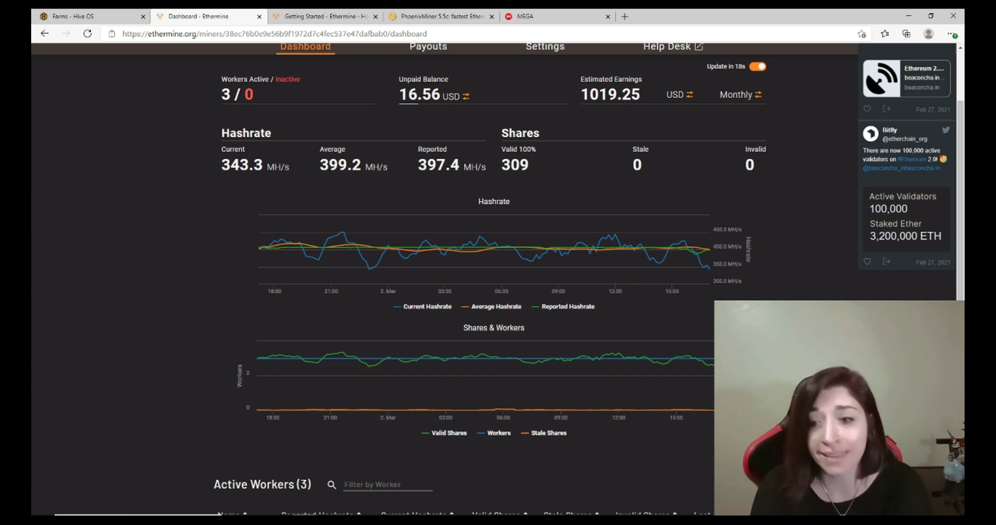
{"action": "scroll", "coordinate": [611, 328], "scroll_direction": "up", "scroll_amount": 2}
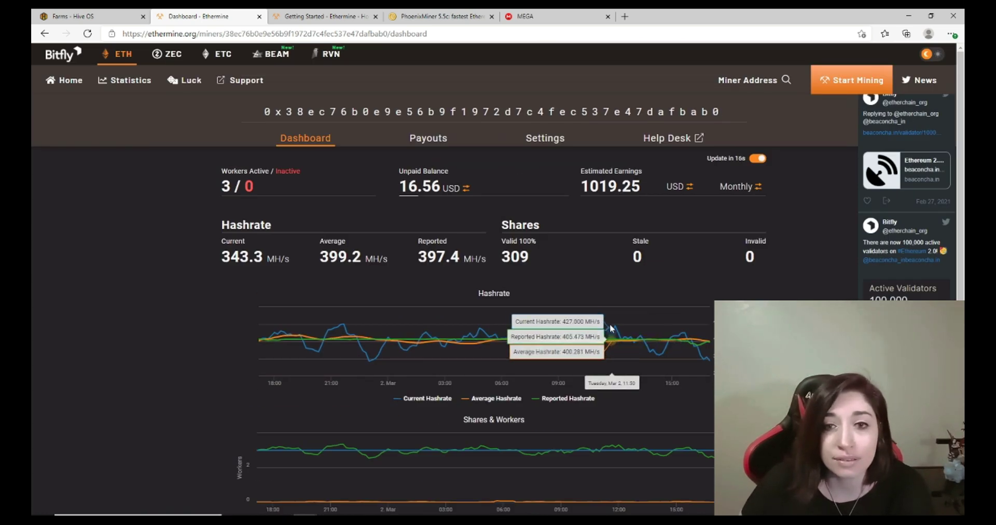
Check the miner's payout history on Ethermine and return to the dashboard
{"action": "left_click", "coordinate": [441, 141]}
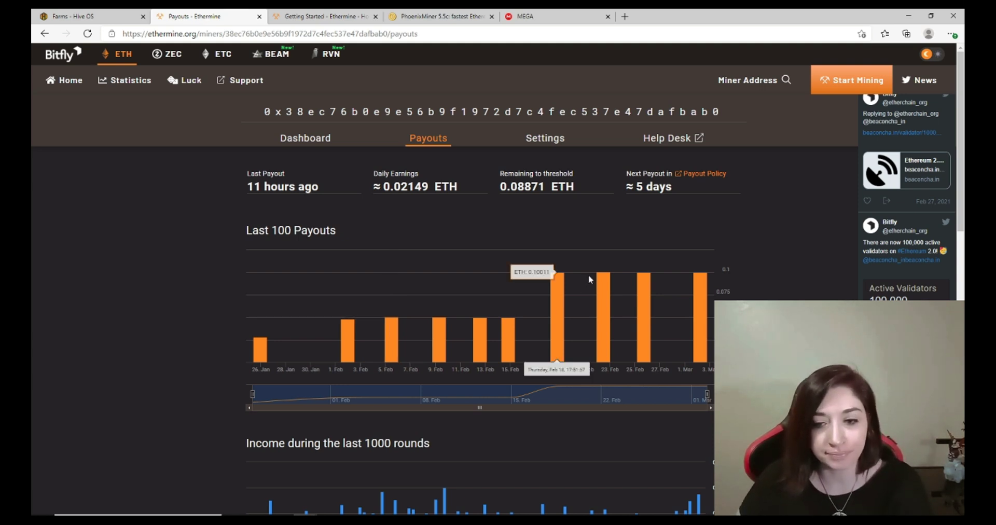
{"action": "left_click", "coordinate": [305, 138]}
{"action": "scroll", "coordinate": [305, 156], "scroll_direction": "down", "scroll_amount": 1}
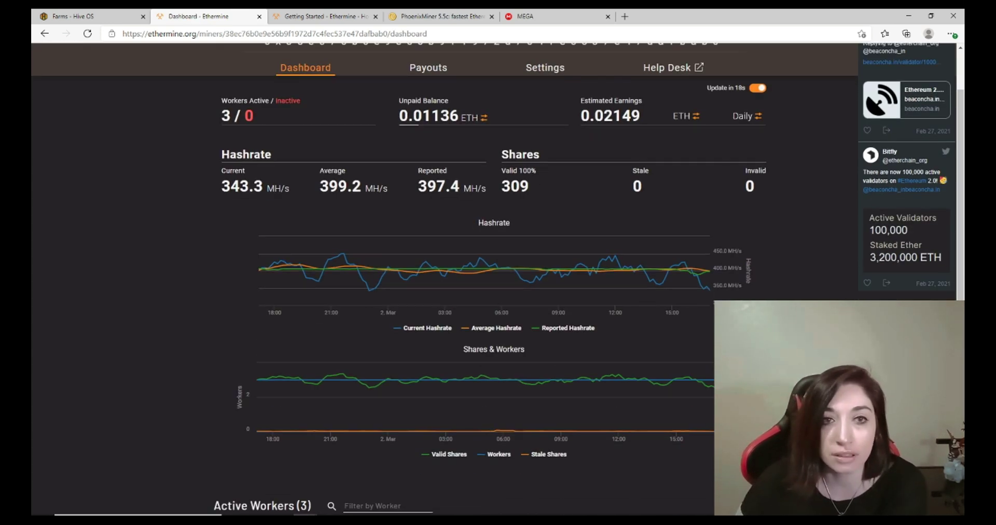
Examine the dashboard's Hashrate chart, comparing the current, average and reported hashrates
{"action": "scroll", "coordinate": [493, 280], "scroll_direction": "down", "scroll_amount": 1}
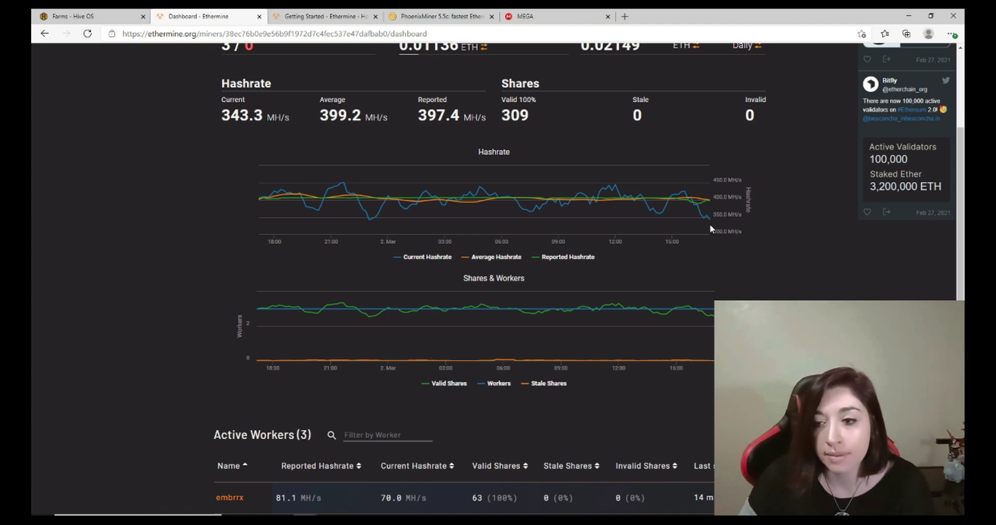
{"action": "mouse_move", "coordinate": [700, 208]}
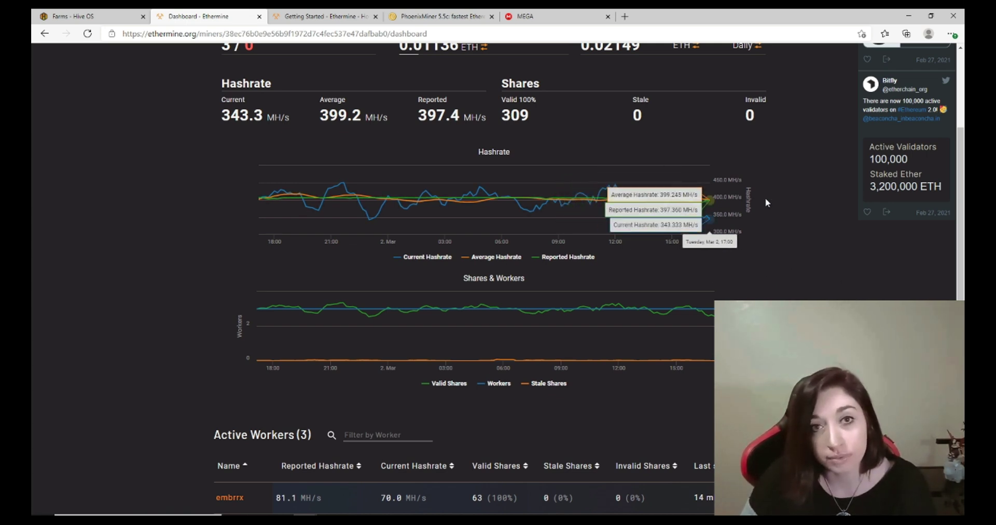
{"action": "scroll", "coordinate": [815, 306], "scroll_direction": "up", "scroll_amount": 3}
{"action": "scroll", "coordinate": [497, 280], "scroll_direction": "down", "scroll_amount": 2}
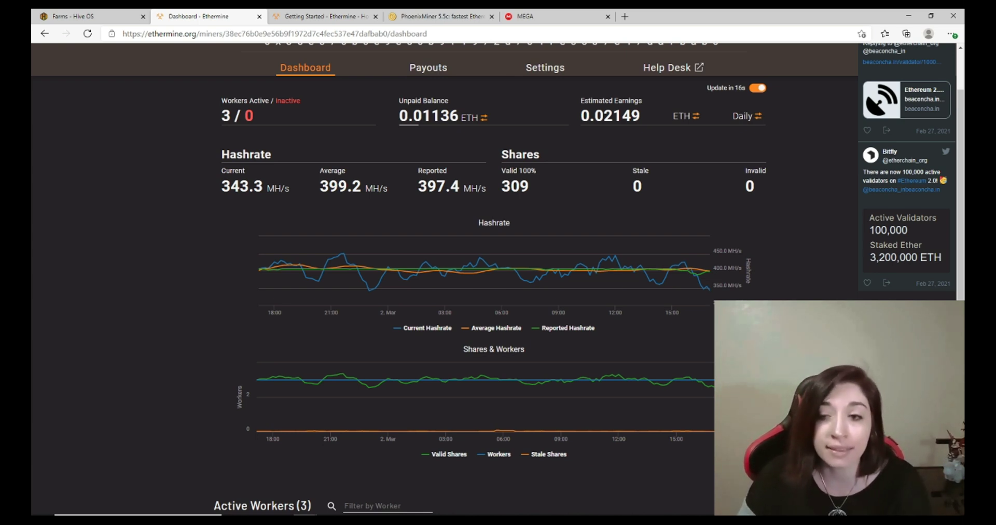
{"action": "scroll", "coordinate": [226, 305], "scroll_direction": "up", "scroll_amount": 2}
{"action": "scroll", "coordinate": [194, 301], "scroll_direction": "down", "scroll_amount": 1}
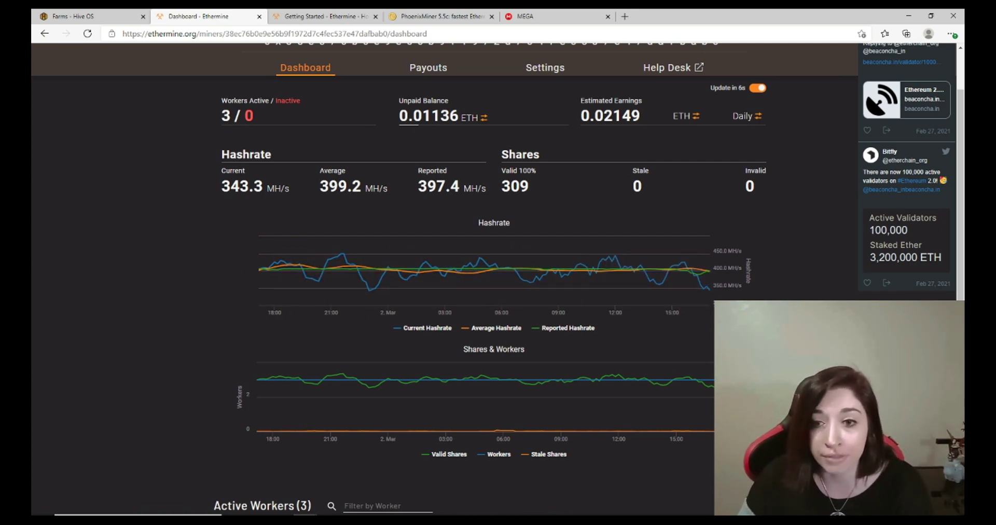
{"action": "scroll", "coordinate": [705, 290], "scroll_direction": "up", "scroll_amount": 2}
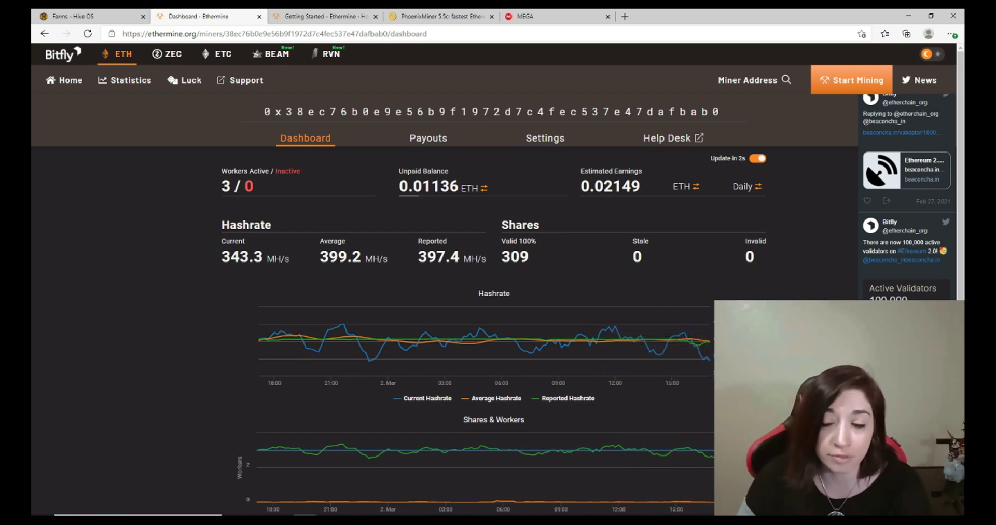
{"action": "scroll", "coordinate": [494, 280], "scroll_direction": "down", "scroll_amount": 1}
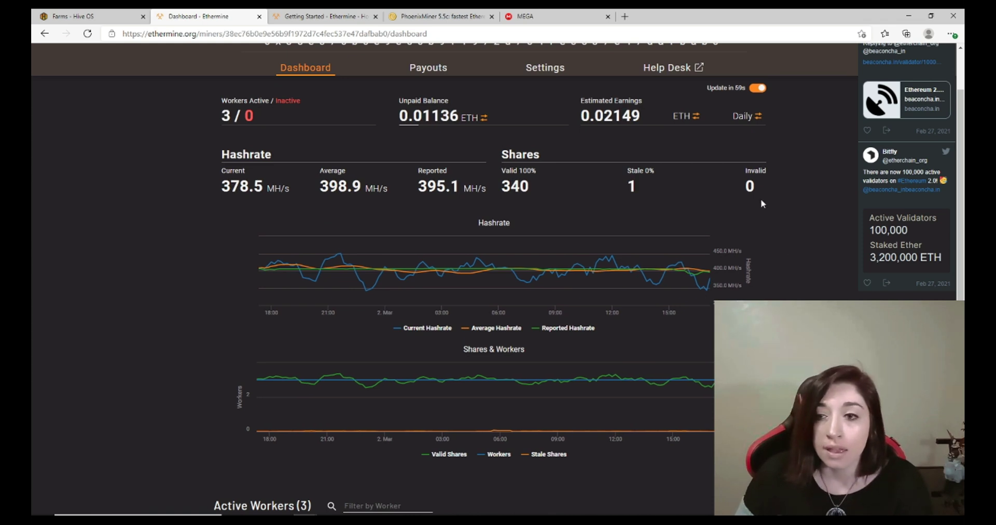
Review the valid, stale and invalid shares on the dashboard, including those of each active worker
{"action": "left_click_drag", "start_coordinate": [601, 159], "coordinate": [776, 207]}
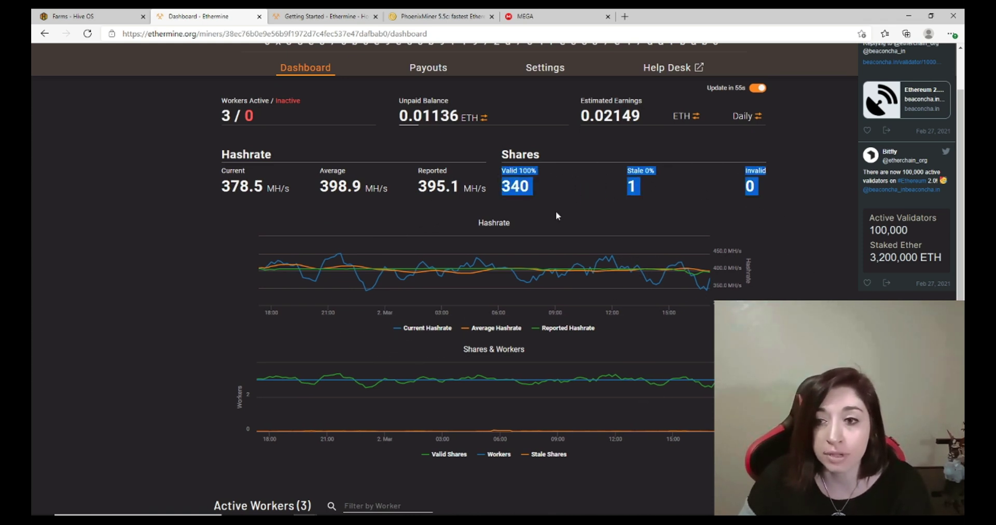
{"action": "left_click", "coordinate": [635, 174]}
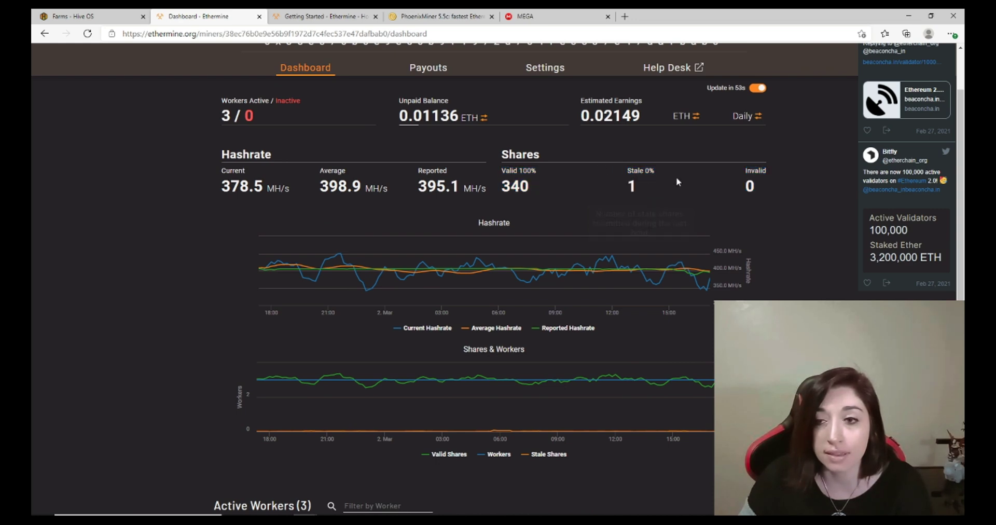
{"action": "scroll", "coordinate": [667, 340], "scroll_direction": "down", "scroll_amount": 5}
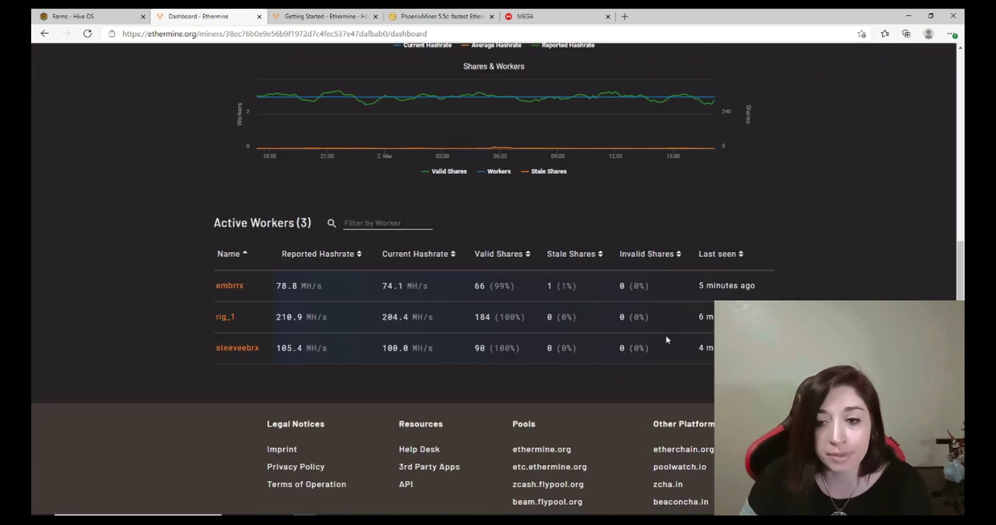
{"action": "scroll", "coordinate": [843, 300], "scroll_direction": "up", "scroll_amount": 6}
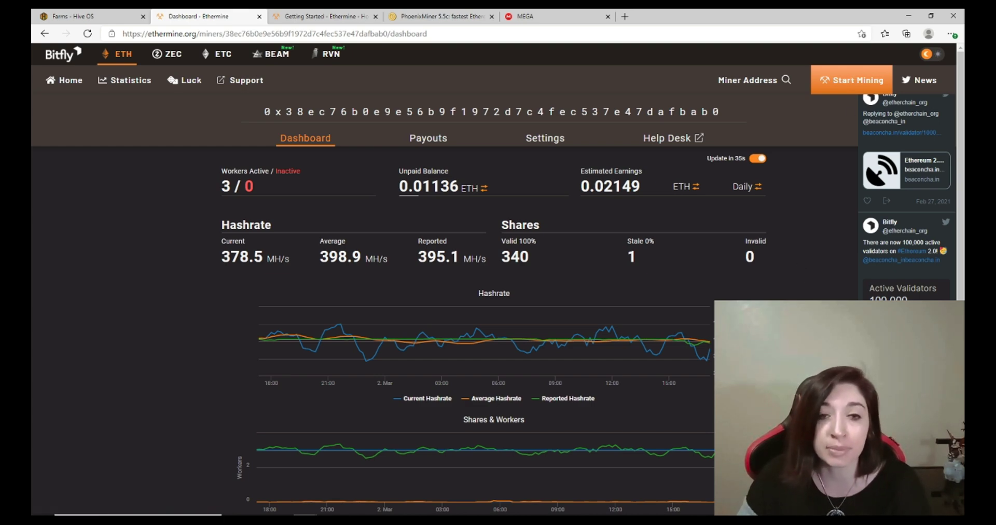
{"action": "scroll", "coordinate": [493, 280], "scroll_direction": "down", "scroll_amount": 2}
{"action": "scroll", "coordinate": [493, 280], "scroll_direction": "up", "scroll_amount": 2}
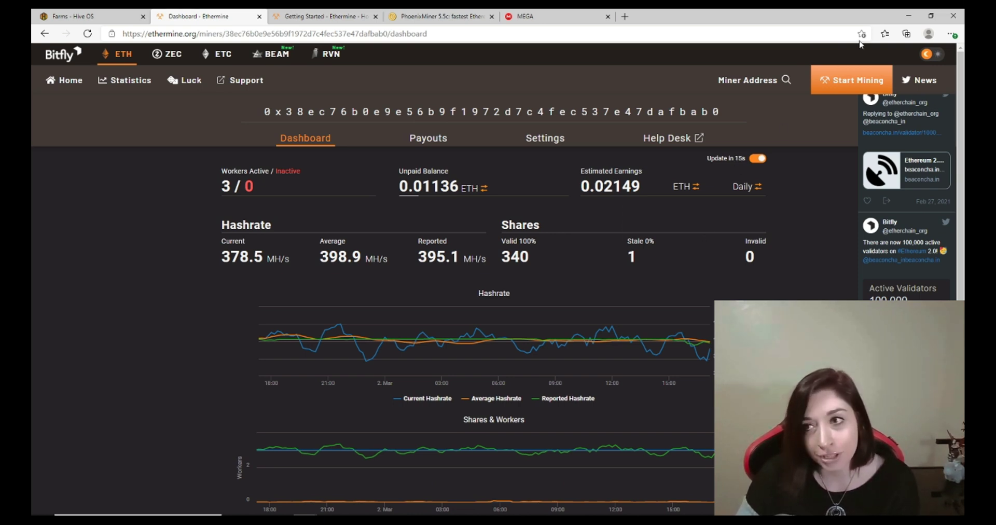
Minimize the browser and check the running miner's output alongside the GPU temperature graph in MSI Afterburner
{"action": "left_click", "coordinate": [908, 22]}
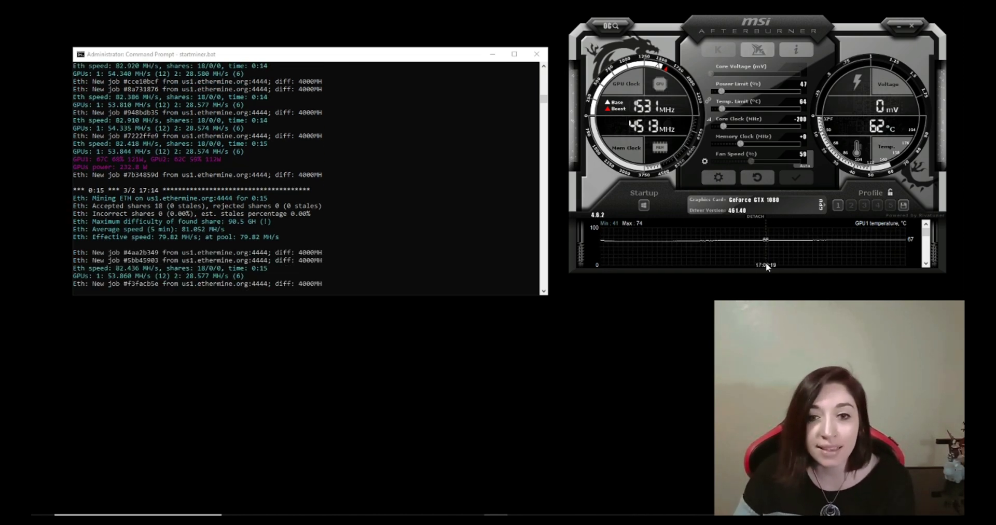
{"action": "mouse_move", "coordinate": [766, 263]}
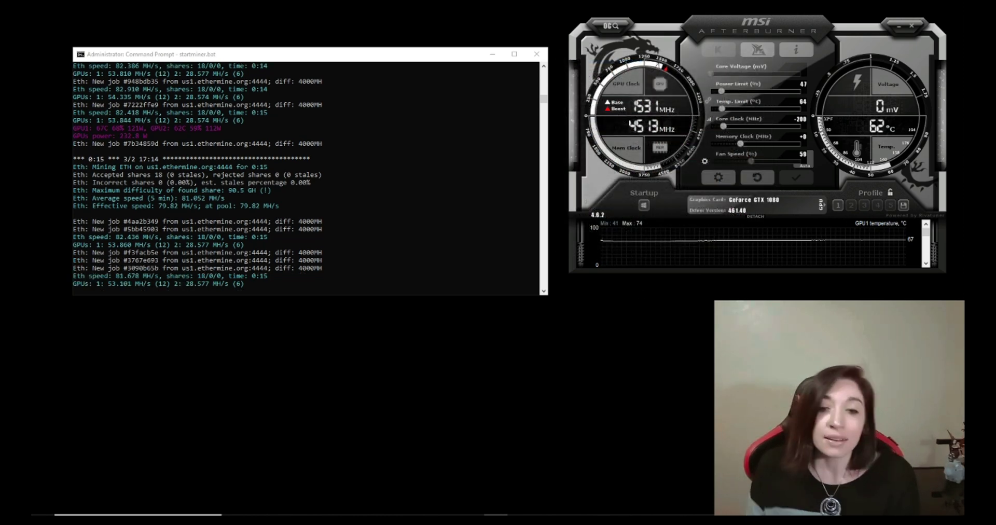
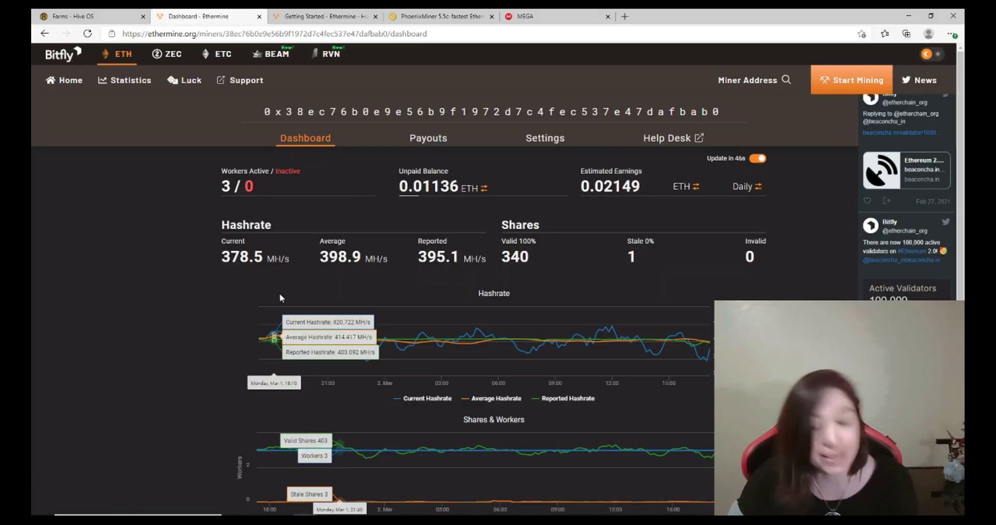
Switch to Hive OS in the browser and open the Rig 1 worker of the EMBRR farm
{"action": "left_click", "coordinate": [94, 18]}
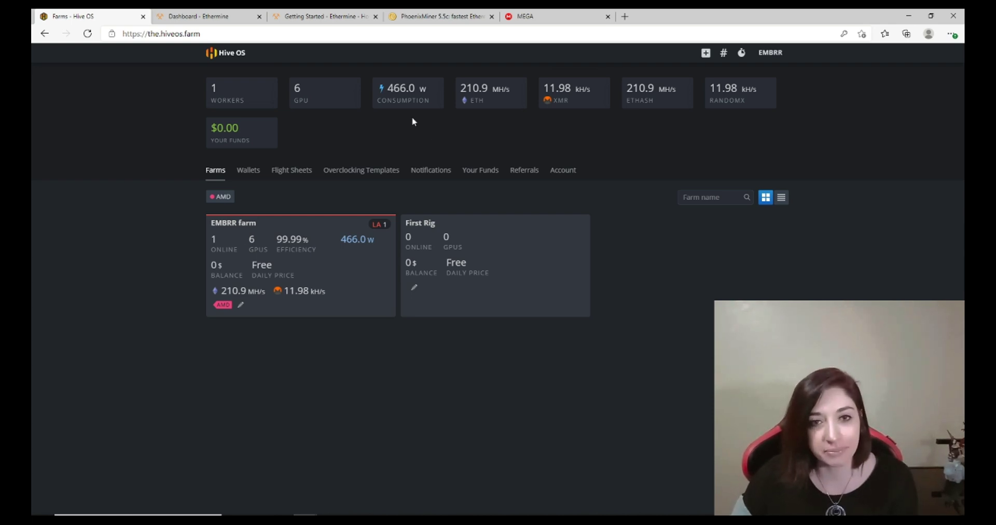
{"action": "left_click", "coordinate": [397, 91]}
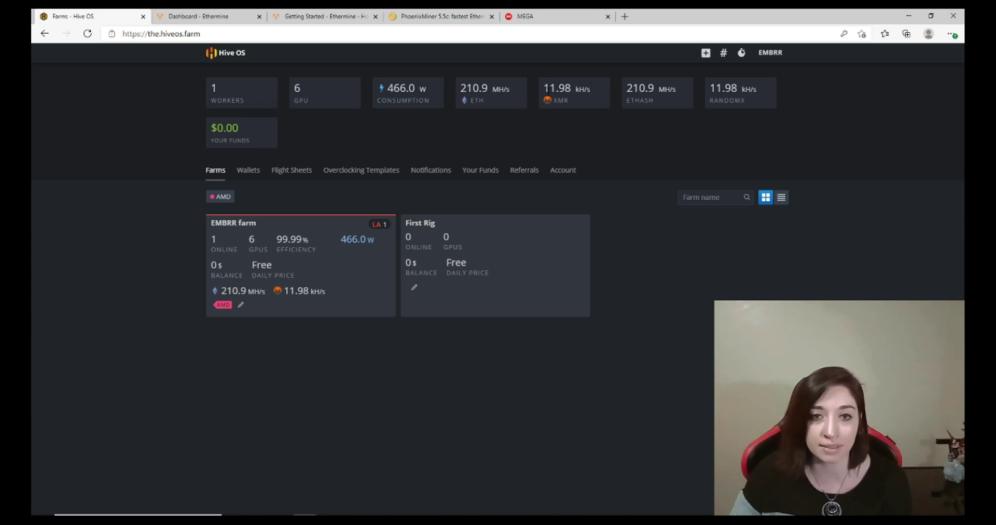
{"action": "left_click", "coordinate": [228, 226]}
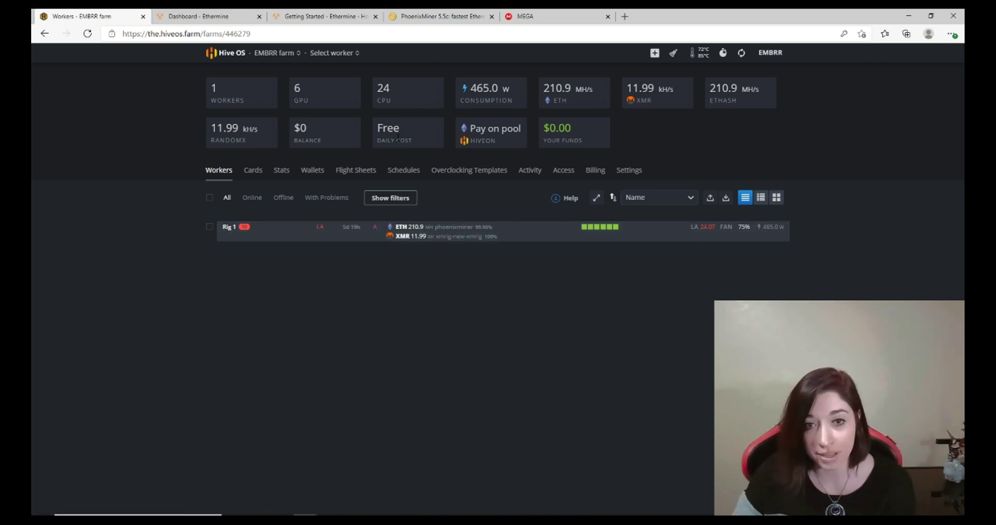
{"action": "left_click", "coordinate": [227, 229]}
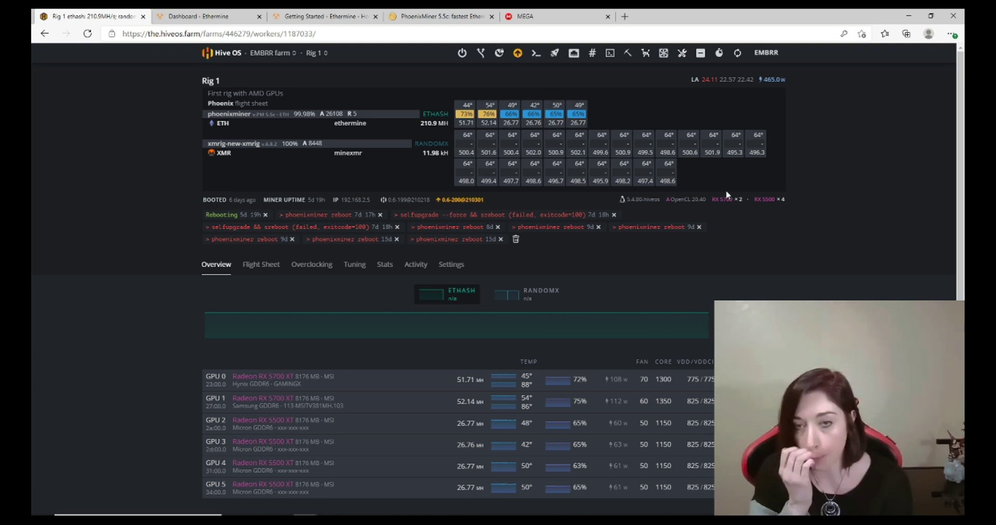
Examine the hashrate, temperature, fan, power and overclock values of each GPU in Rig 1
{"action": "scroll", "coordinate": [834, 284], "scroll_direction": "down", "scroll_amount": 1}
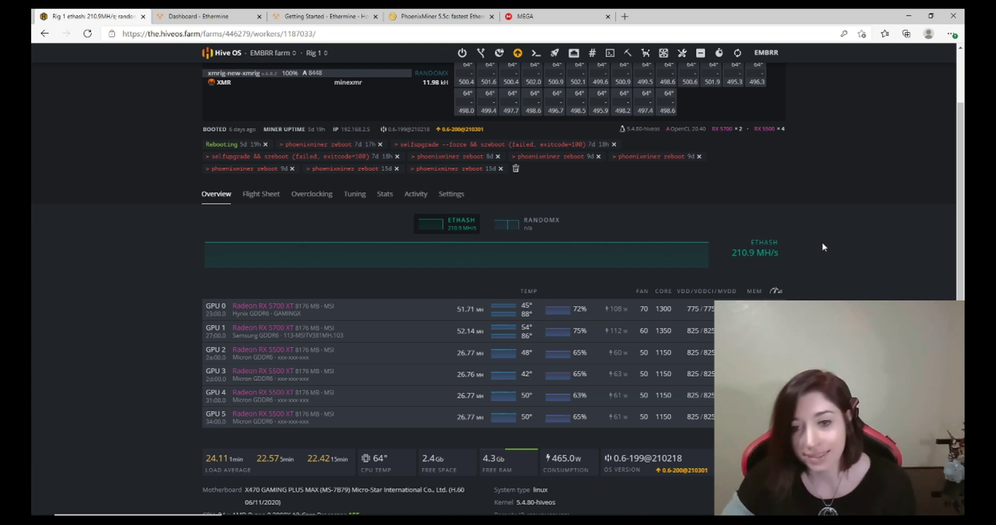
{"action": "scroll", "coordinate": [805, 240], "scroll_direction": "down", "scroll_amount": 2}
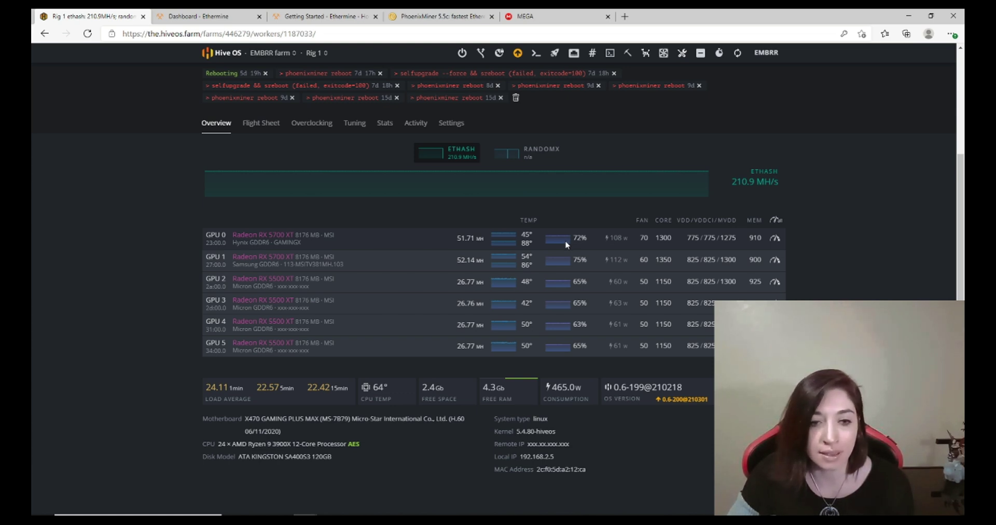
{"action": "mouse_move", "coordinate": [234, 182]}
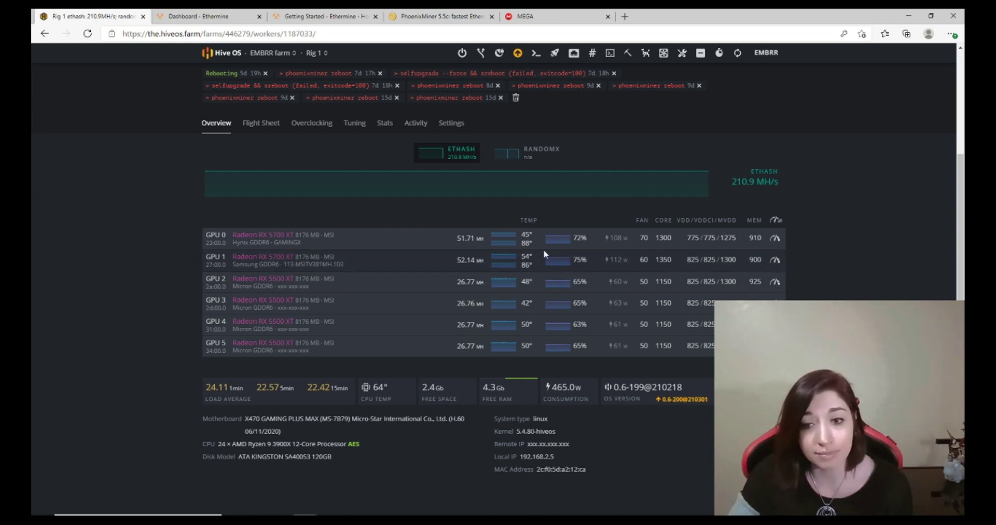
{"action": "mouse_move", "coordinate": [529, 249]}
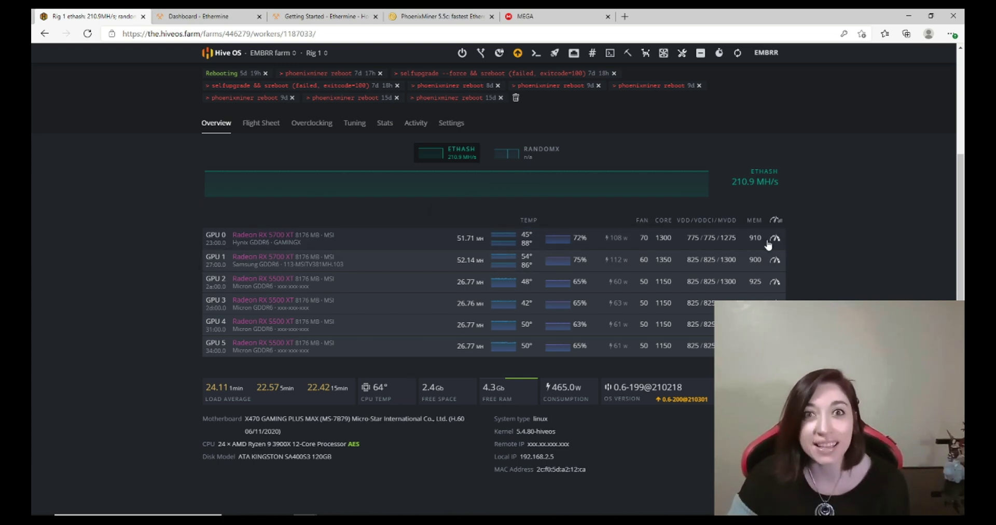
{"action": "scroll", "coordinate": [411, 340], "scroll_direction": "up", "scroll_amount": 1}
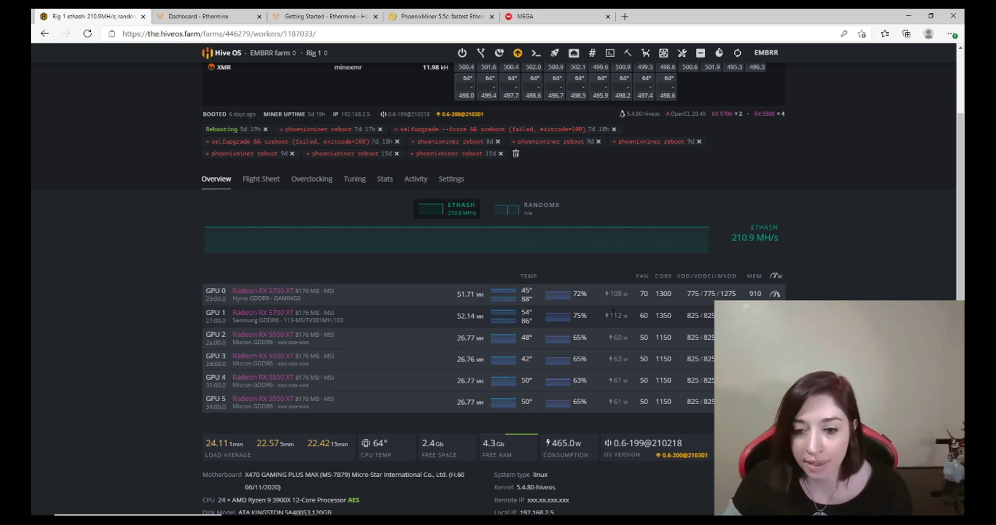
{"action": "scroll", "coordinate": [610, 291], "scroll_direction": "up", "scroll_amount": 2}
Start a new flight sheet in the EMBRR farm with ETH as the coin and the ETH wallet
{"action": "left_click", "coordinate": [272, 53]}
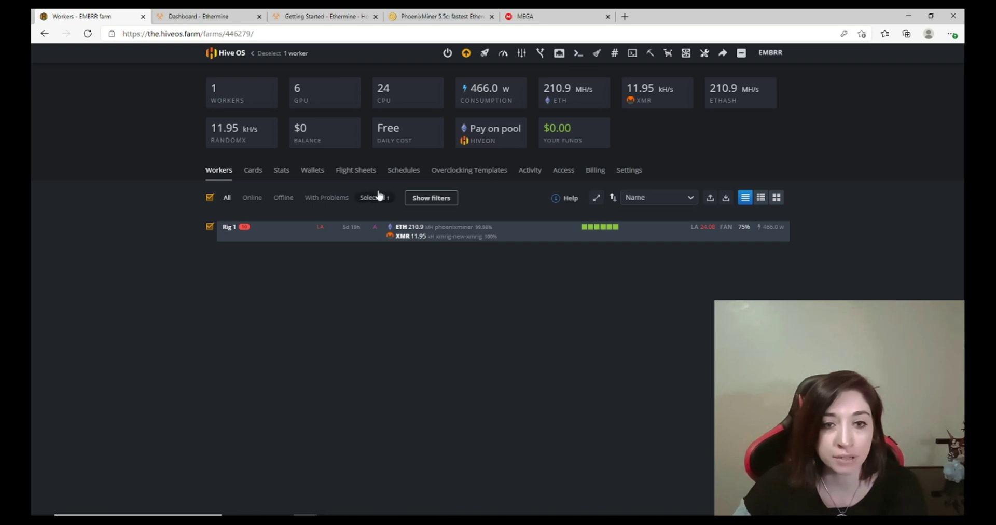
{"action": "left_click", "coordinate": [365, 172]}
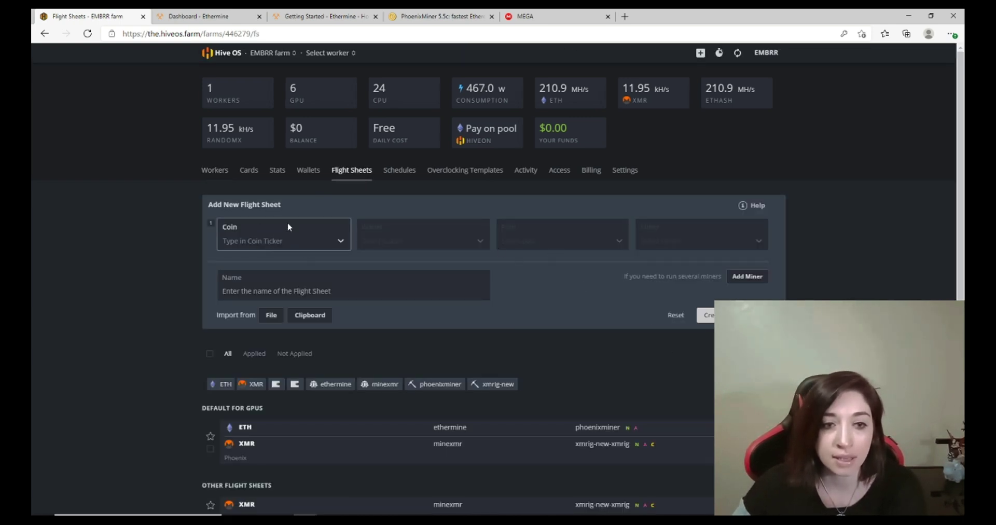
{"action": "left_click", "coordinate": [338, 242]}
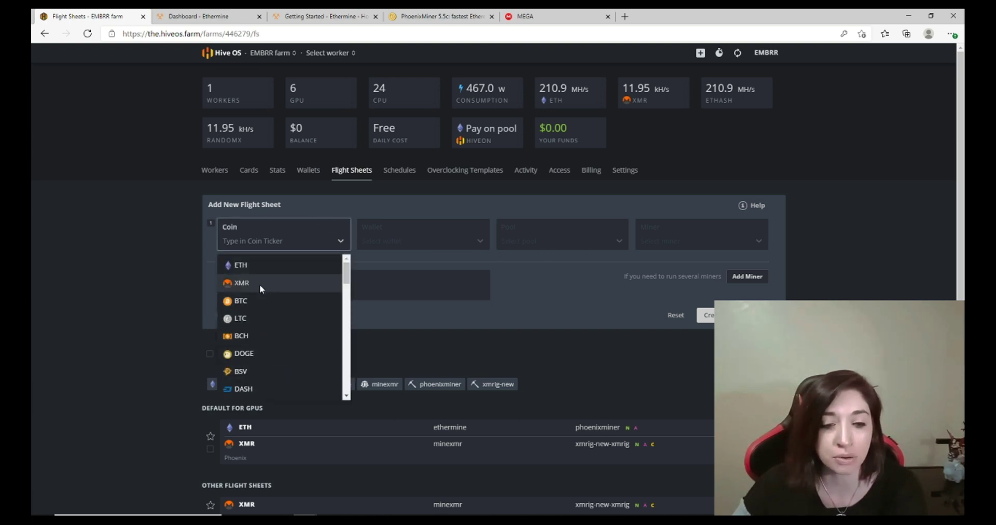
{"action": "left_click", "coordinate": [301, 267]}
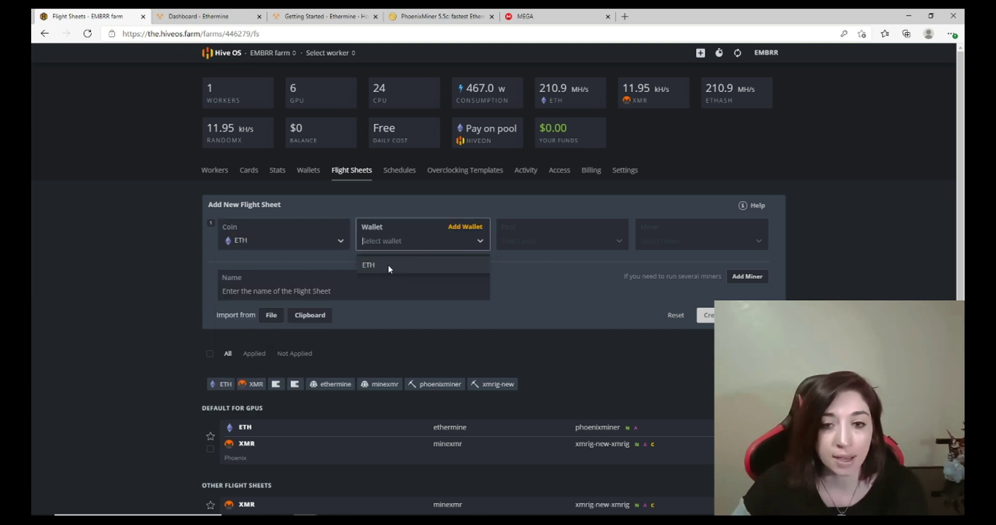
{"action": "left_click", "coordinate": [382, 266]}
Set the flight sheet's pool to ethermine and apply its US East server
{"action": "left_click", "coordinate": [604, 243]}
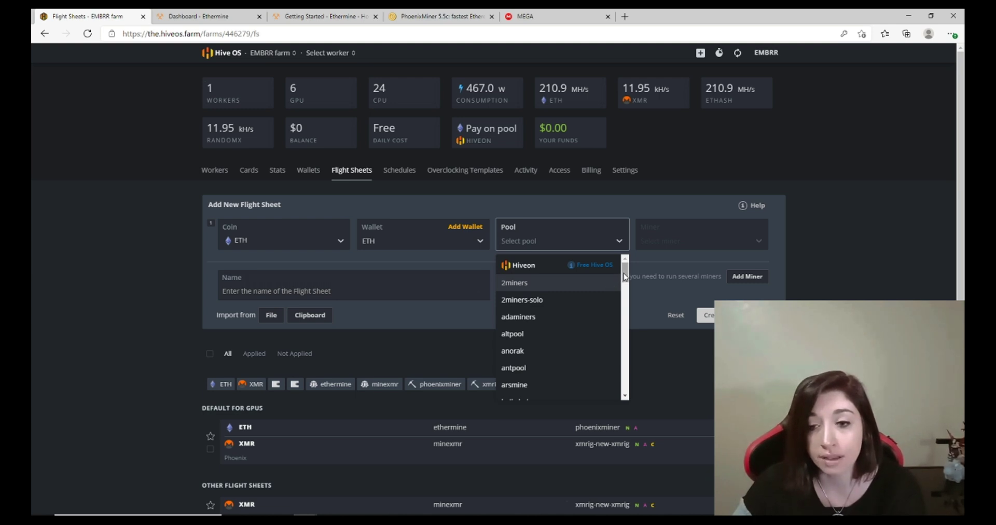
{"action": "left_click_drag", "start_coordinate": [624, 277], "coordinate": [624, 314]}
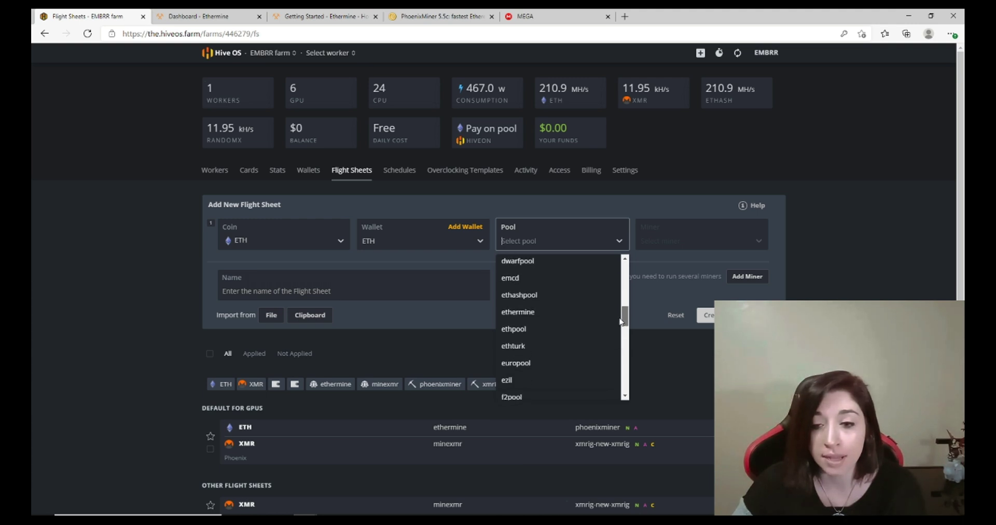
{"action": "left_click", "coordinate": [542, 310]}
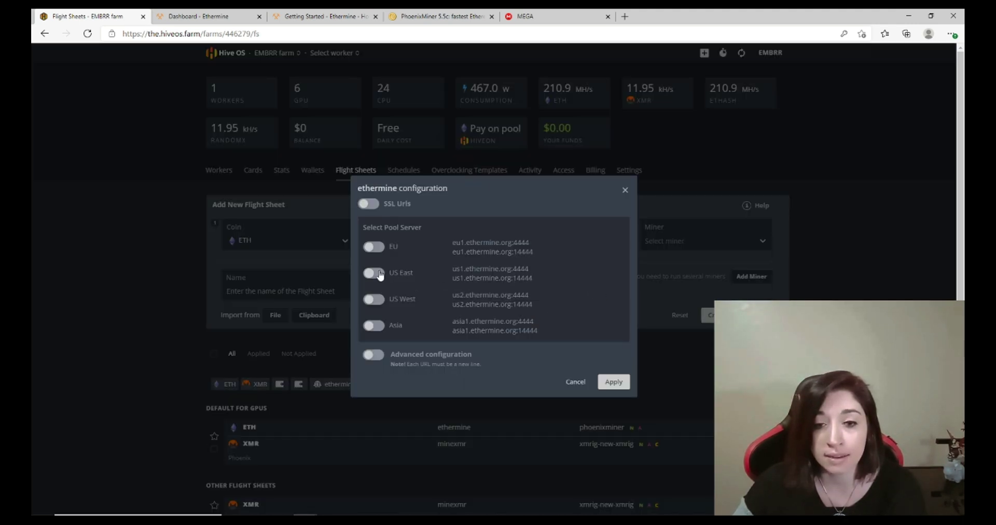
{"action": "left_click", "coordinate": [378, 273]}
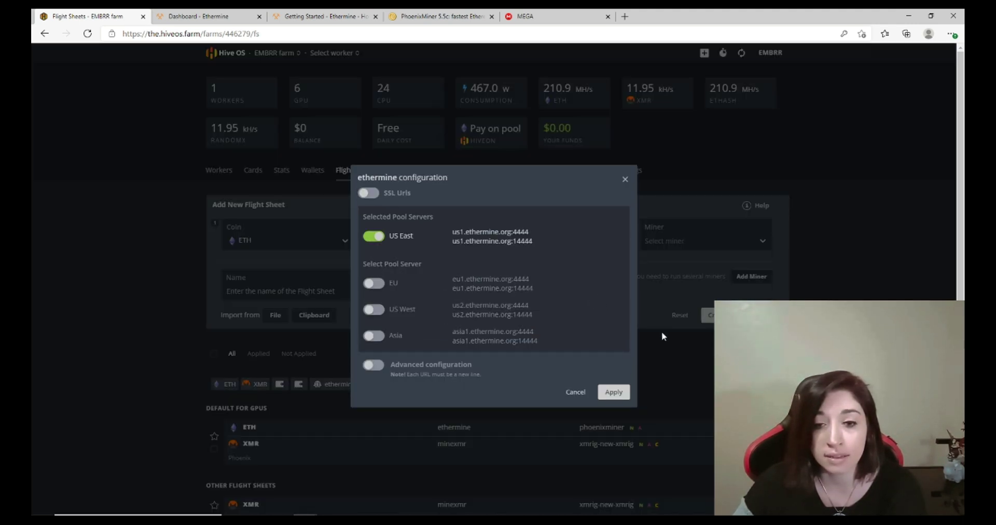
{"action": "left_click", "coordinate": [613, 394]}
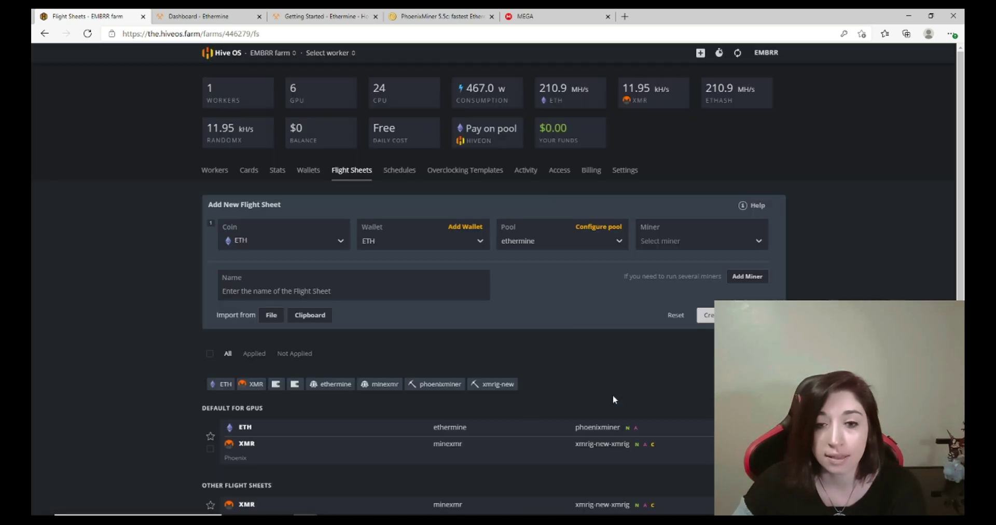
Choose PhoenixMiner as the flight sheet's miner and review its configuration without changing anything
{"action": "left_click", "coordinate": [698, 244]}
{"action": "scroll", "coordinate": [699, 294], "scroll_direction": "down", "scroll_amount": 1}
{"action": "left_click", "coordinate": [680, 292]}
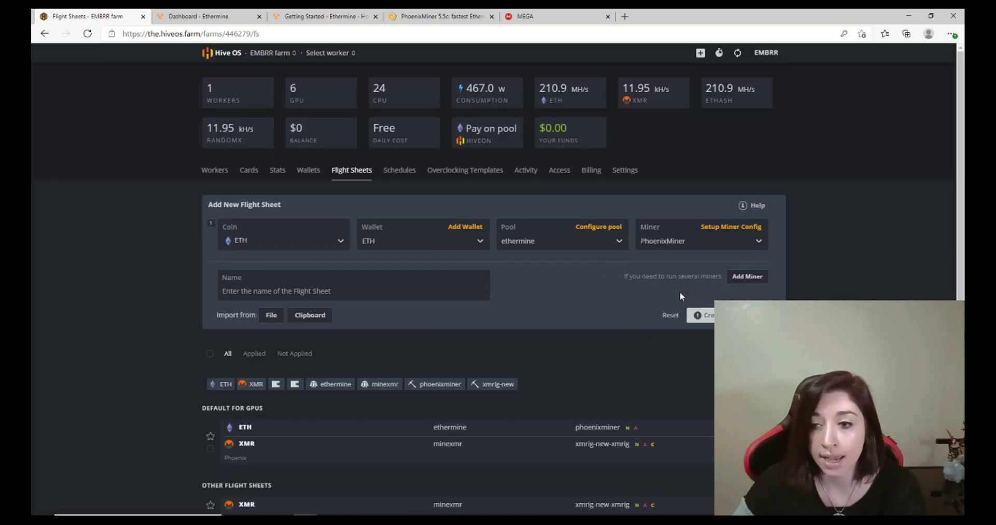
{"action": "left_click", "coordinate": [745, 227]}
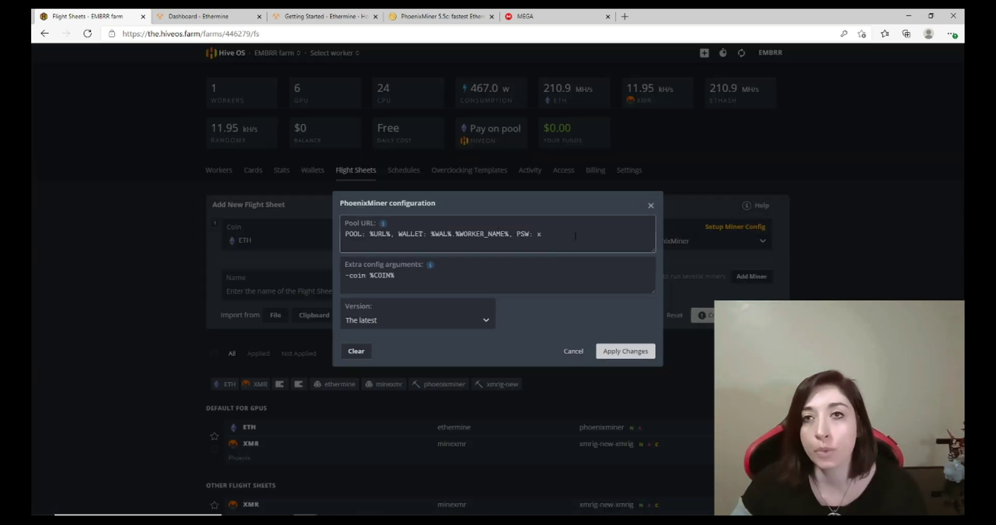
{"action": "left_click", "coordinate": [650, 206]}
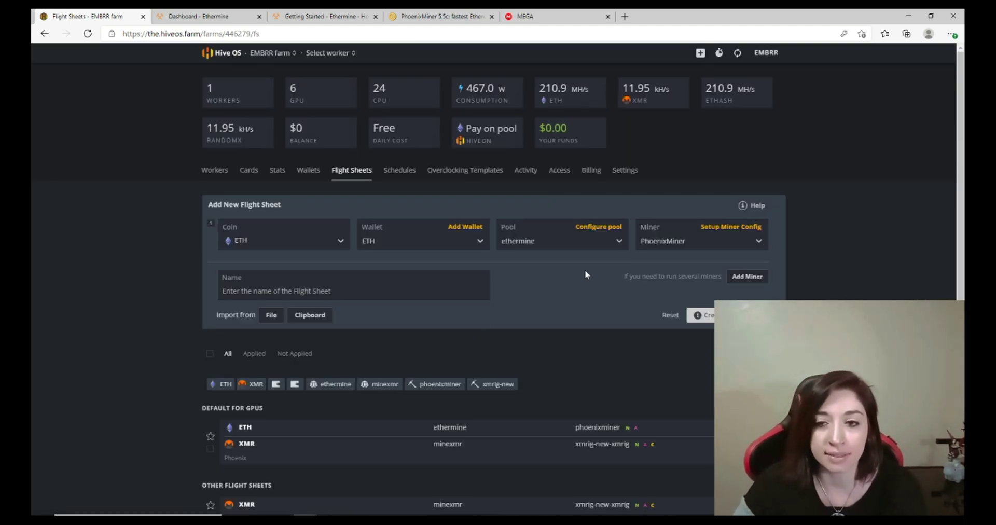
Review the new wallet form and the ethermine pool configuration, closing both without changes
{"action": "left_click", "coordinate": [465, 229]}
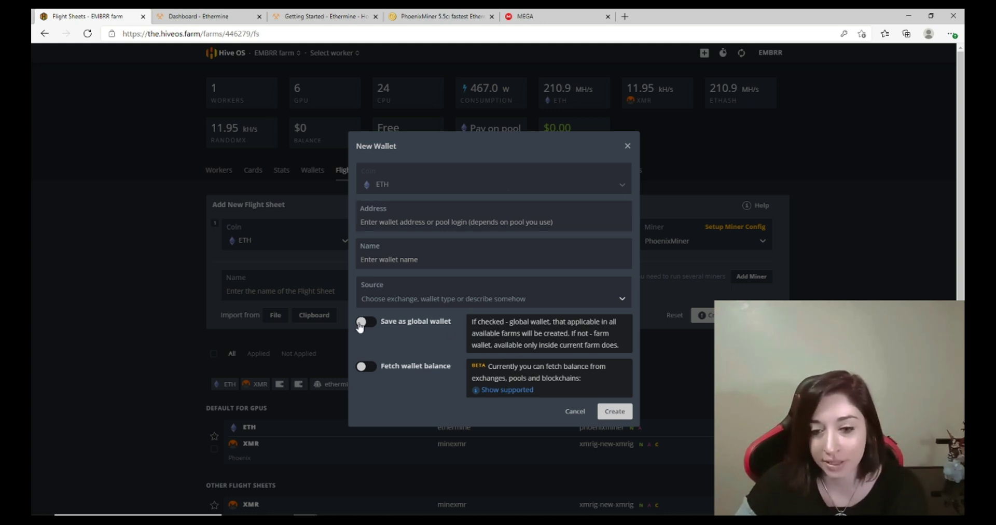
{"action": "left_click", "coordinate": [627, 147]}
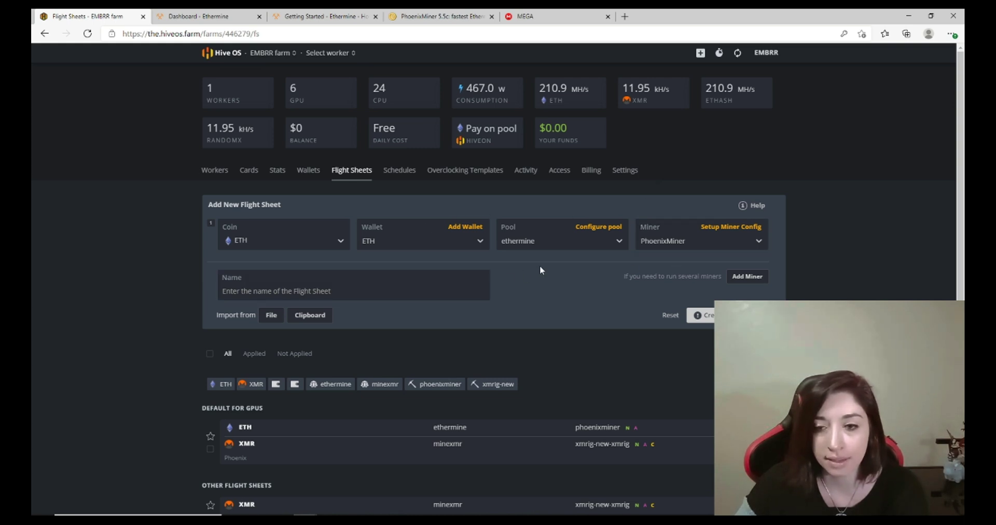
{"action": "left_click", "coordinate": [597, 227]}
{"action": "left_click", "coordinate": [626, 180]}
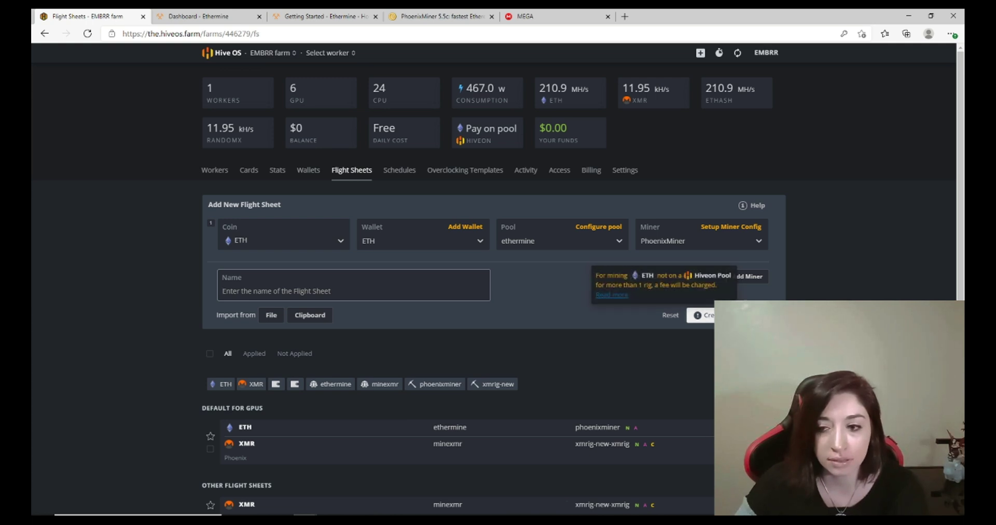
Reset the new flight sheet form to discard the chosen coin, wallet, pool and miner
{"action": "scroll", "coordinate": [763, 285], "scroll_direction": "down", "scroll_amount": 1}
{"action": "left_click", "coordinate": [674, 275]}
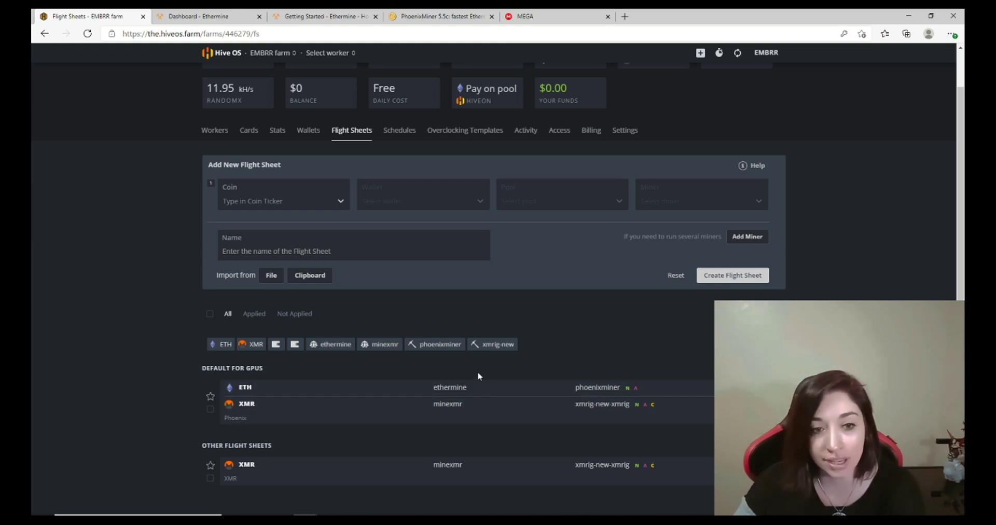
{"action": "scroll", "coordinate": [532, 336], "scroll_direction": "up", "scroll_amount": 1}
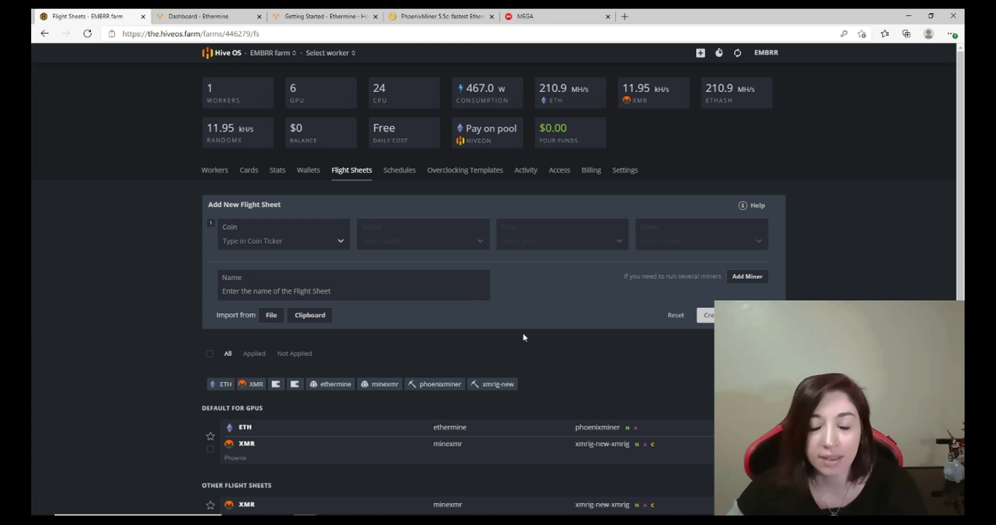
Return to the farm's worker list and reopen the Rig 1 overview
{"action": "left_click", "coordinate": [222, 171]}
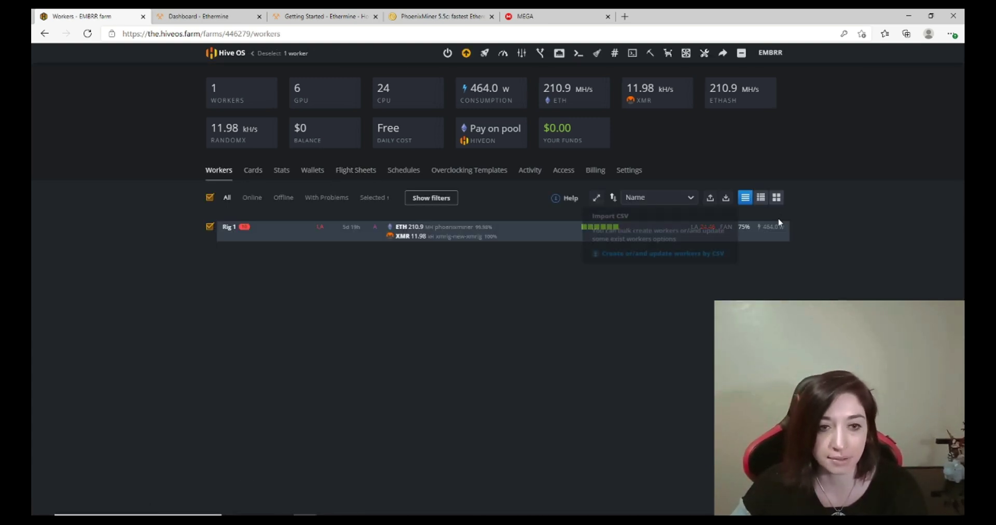
{"action": "left_click", "coordinate": [234, 230]}
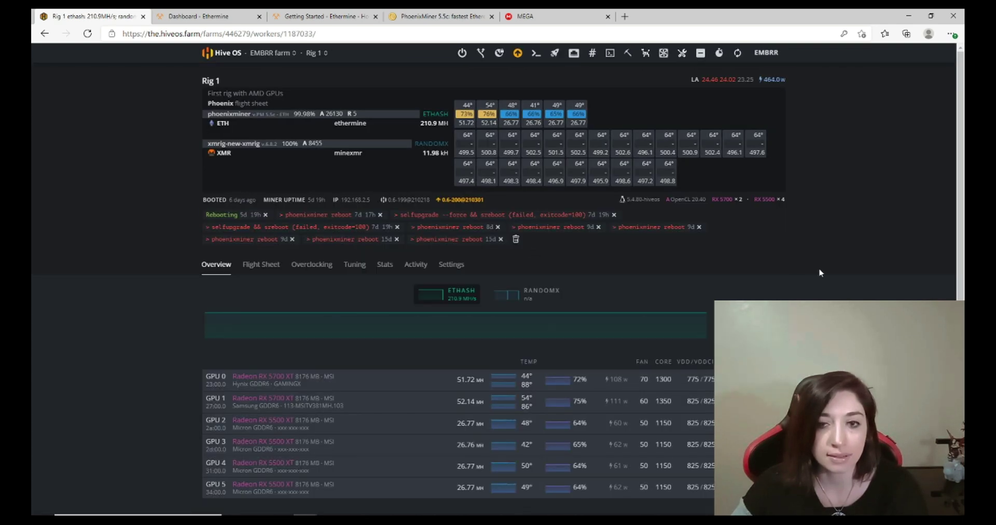